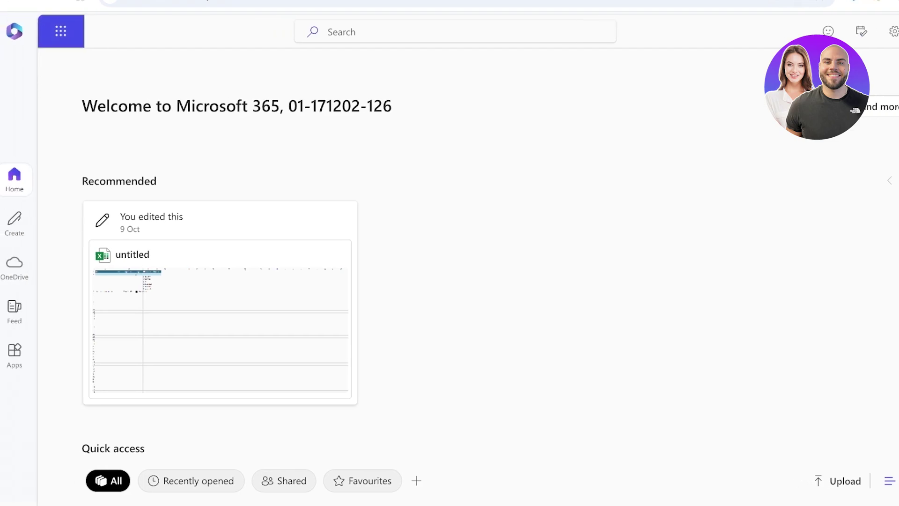
Open the app launcher and look through the full catalogue of apps available in the school account
{"action": "left_click", "coordinate": [13, 31]}
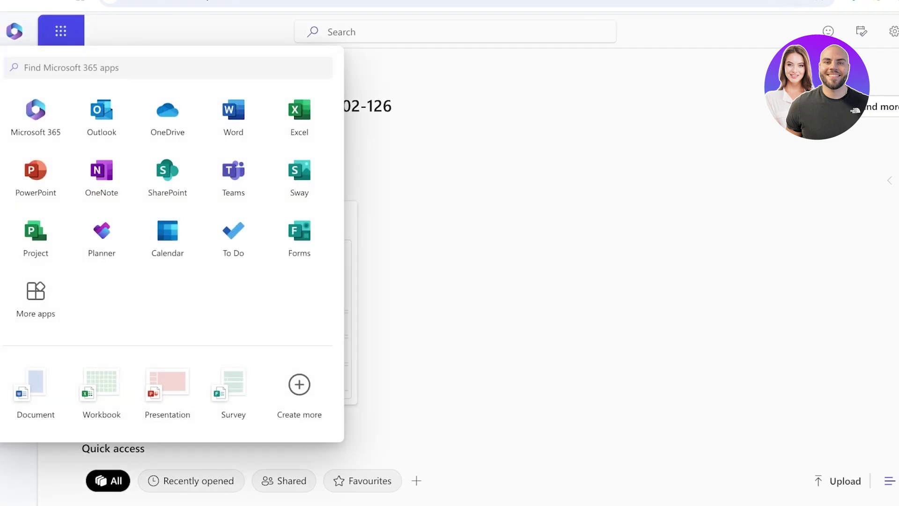
{"action": "scroll", "coordinate": [609, 398], "scroll_direction": "down", "scroll_amount": 3}
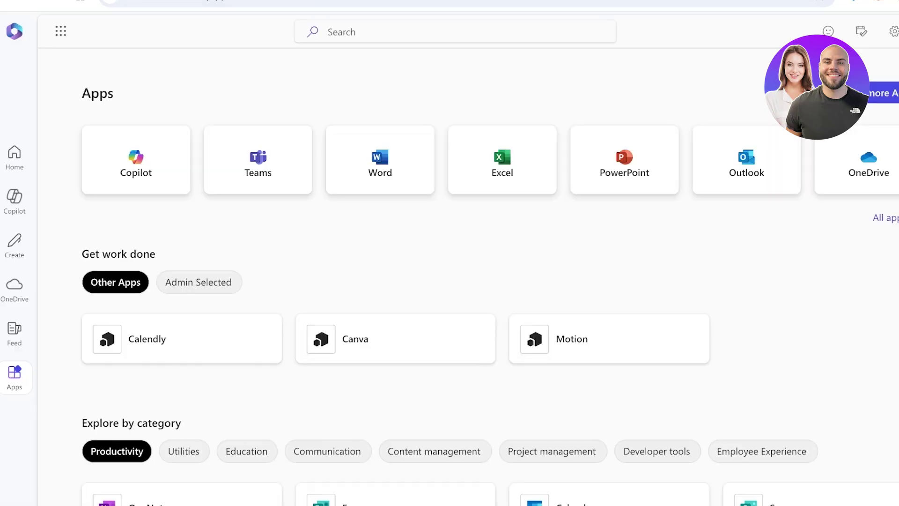
{"action": "scroll", "coordinate": [396, 145], "scroll_direction": "down", "scroll_amount": 10}
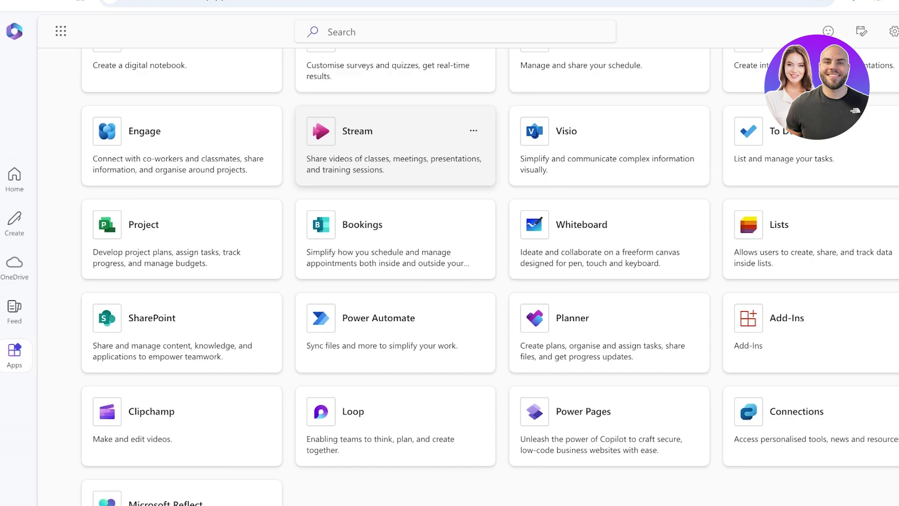
{"action": "scroll", "coordinate": [183, 160], "scroll_direction": "up", "scroll_amount": 3}
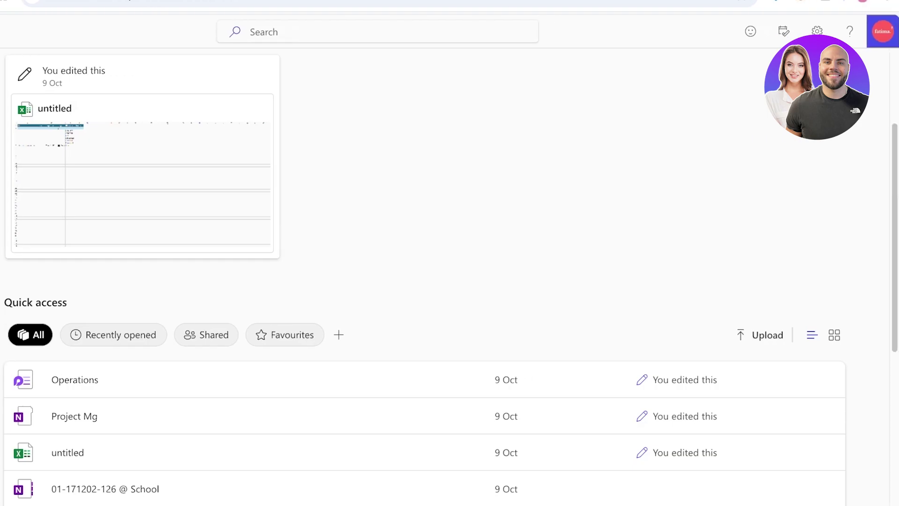
Check the account switching options and look through the apps offered in the free personal Microsoft 365 account
{"action": "left_click", "coordinate": [882, 31]}
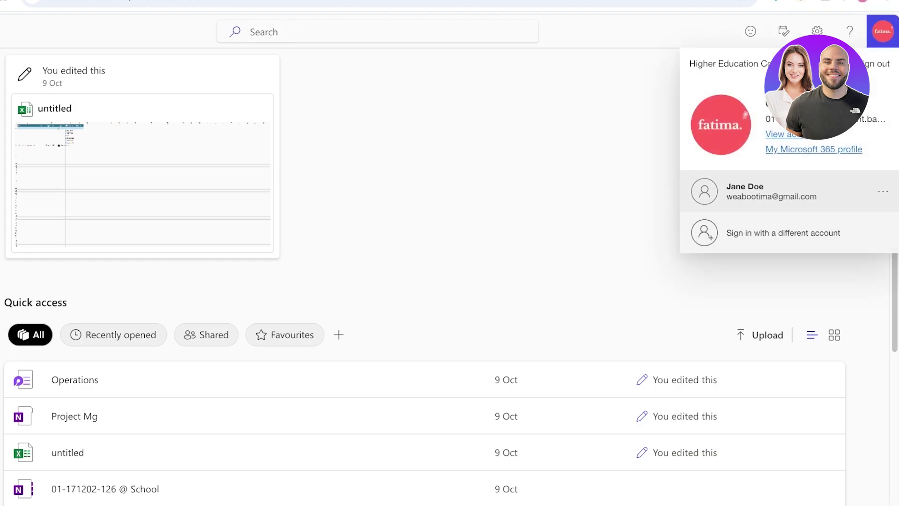
{"action": "left_click", "coordinate": [882, 31]}
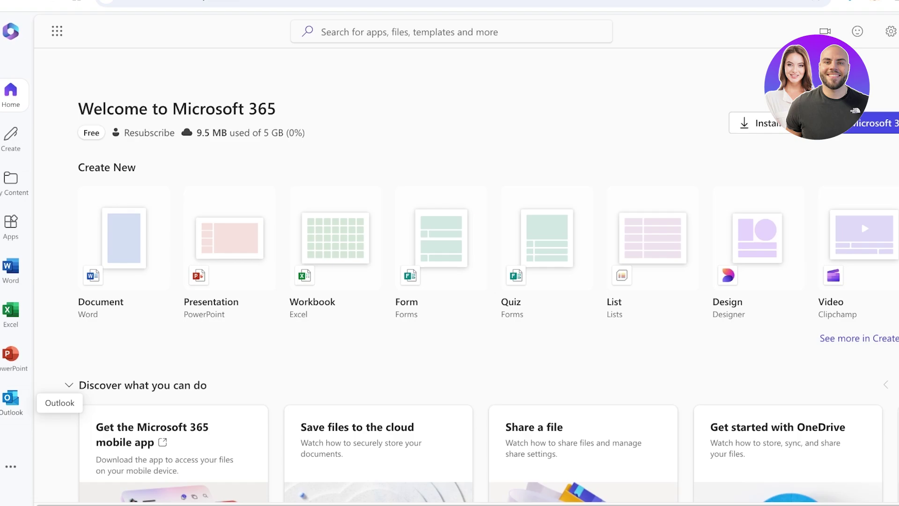
{"action": "left_click", "coordinate": [10, 223]}
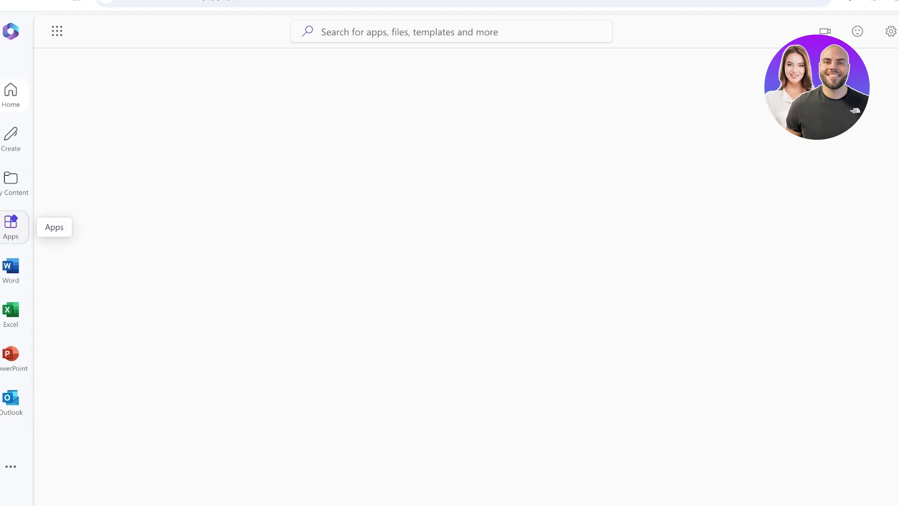
{"action": "scroll", "coordinate": [392, 276], "scroll_direction": "down", "scroll_amount": 7}
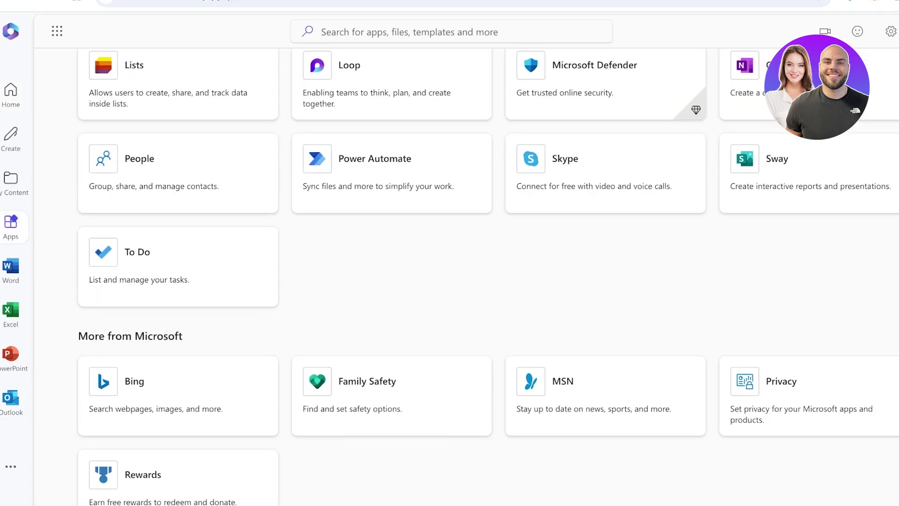
{"action": "scroll", "coordinate": [392, 276], "scroll_direction": "up", "scroll_amount": 3}
{"action": "scroll", "coordinate": [392, 273], "scroll_direction": "up", "scroll_amount": 3}
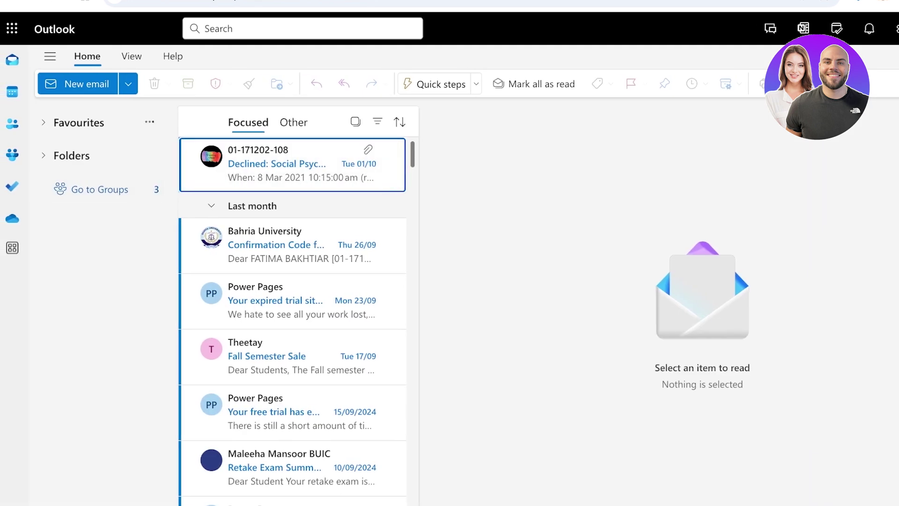
In Outlook, view the list of Microsoft 365 apps and the account details, closing both
{"action": "left_click", "coordinate": [12, 29]}
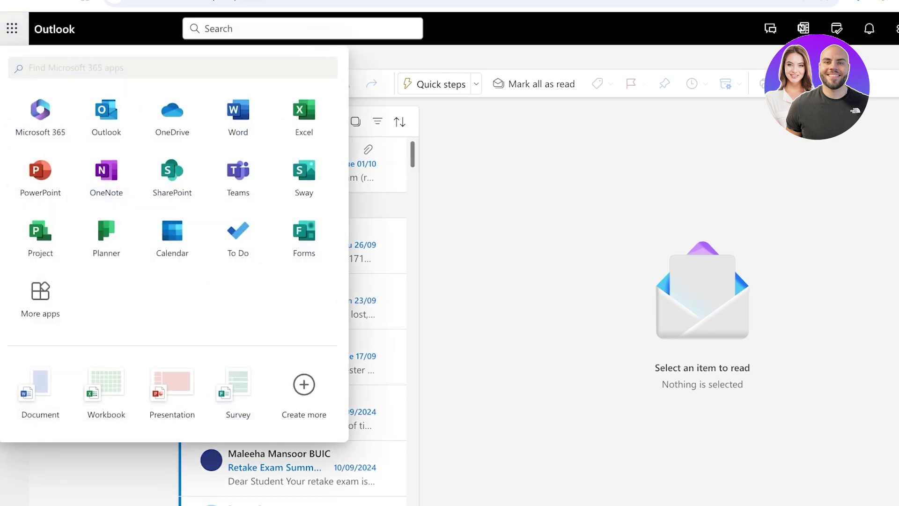
{"action": "key", "text": "Escape"}
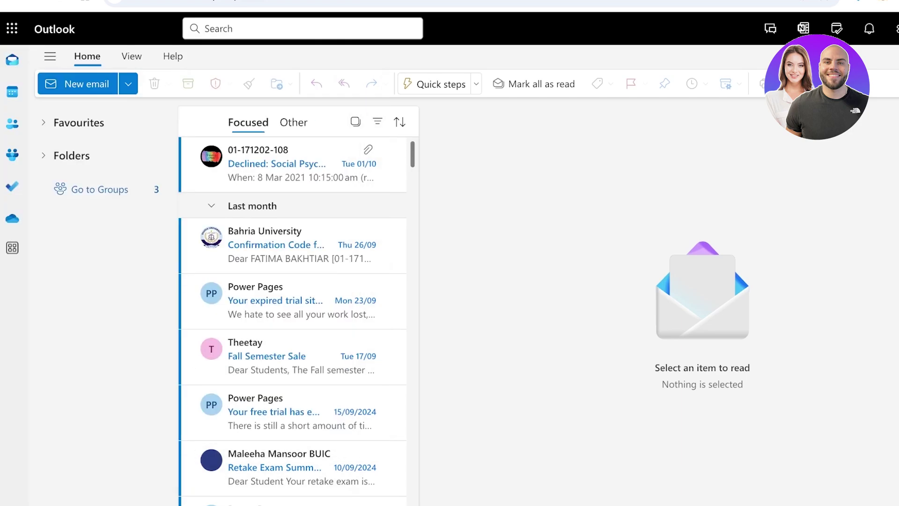
{"action": "left_click", "coordinate": [898, 28]}
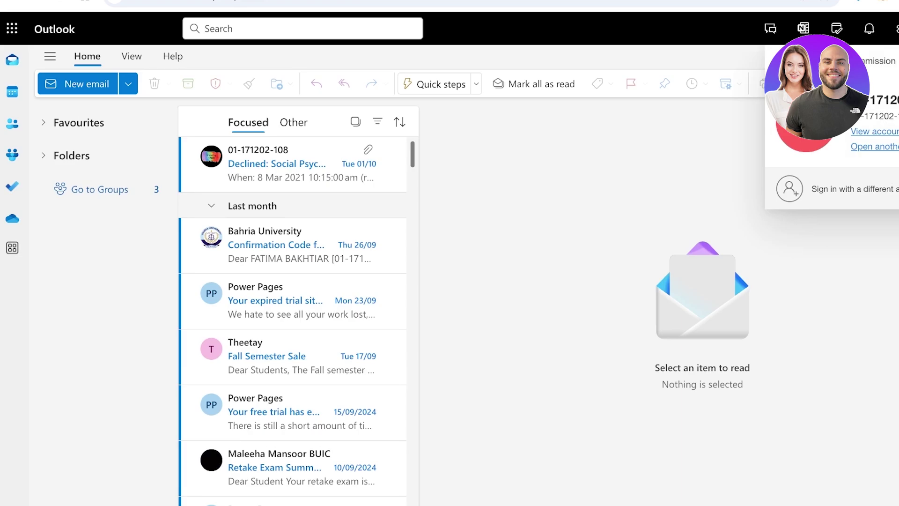
{"action": "key", "text": "Escape"}
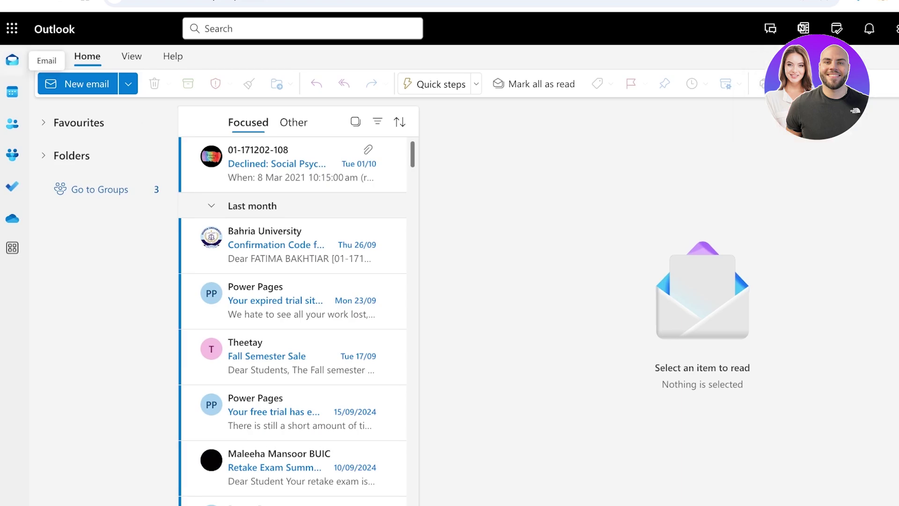
Look through Outlook's Calendar, People, Groups, To Do, OneDrive and additional apps, and return to the inbox
{"action": "left_click", "coordinate": [12, 92]}
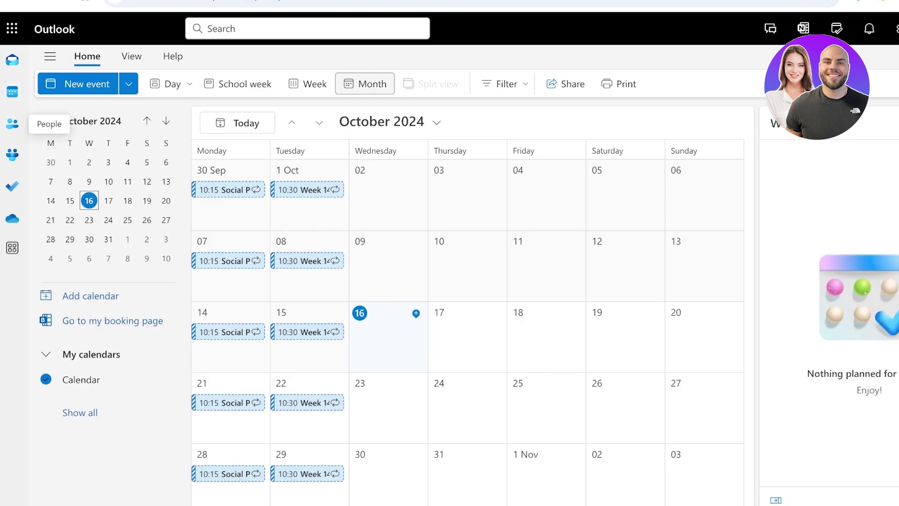
{"action": "left_click", "coordinate": [12, 124]}
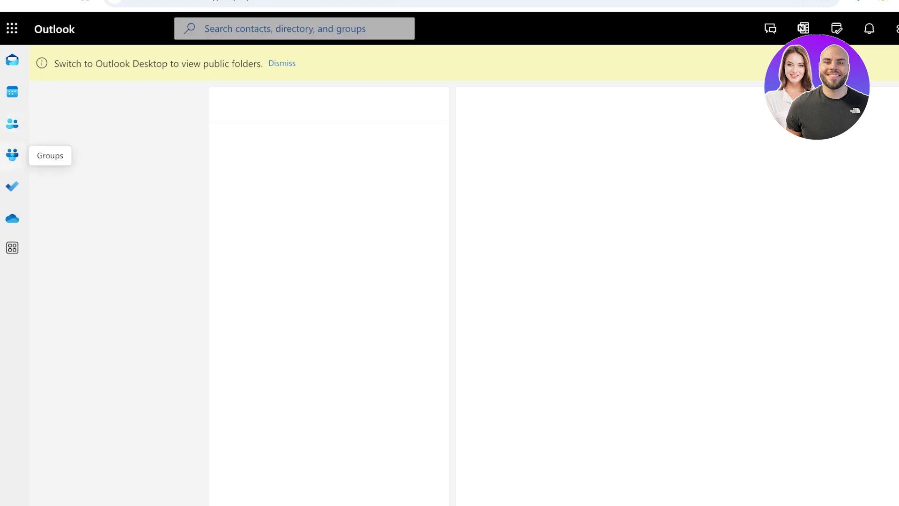
{"action": "left_click", "coordinate": [12, 155]}
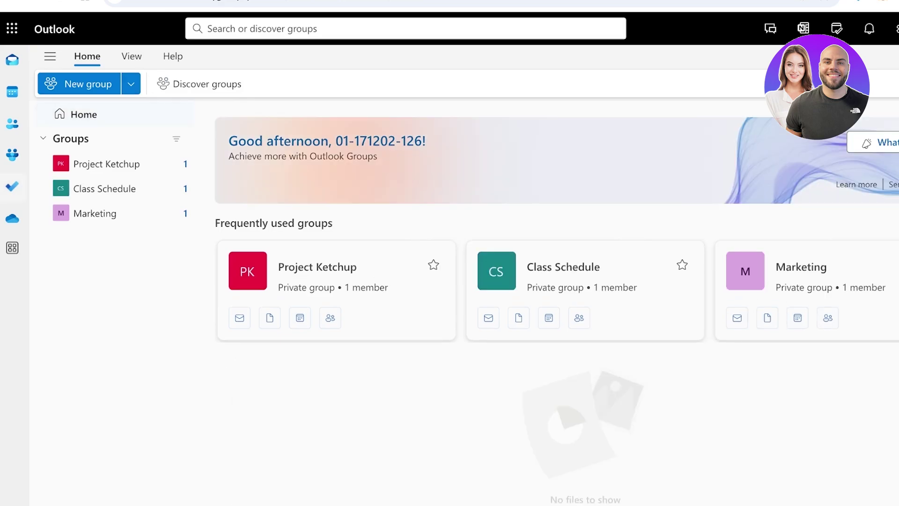
{"action": "left_click", "coordinate": [12, 186]}
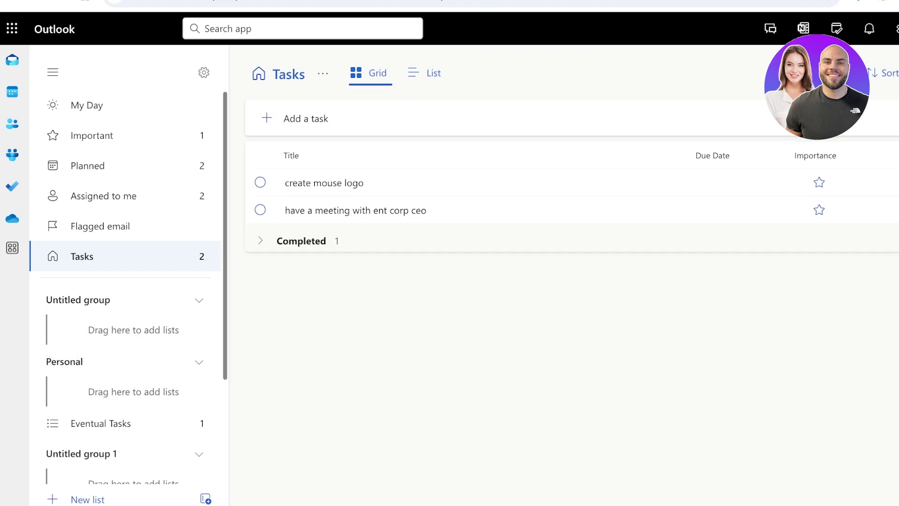
{"action": "left_click", "coordinate": [12, 219]}
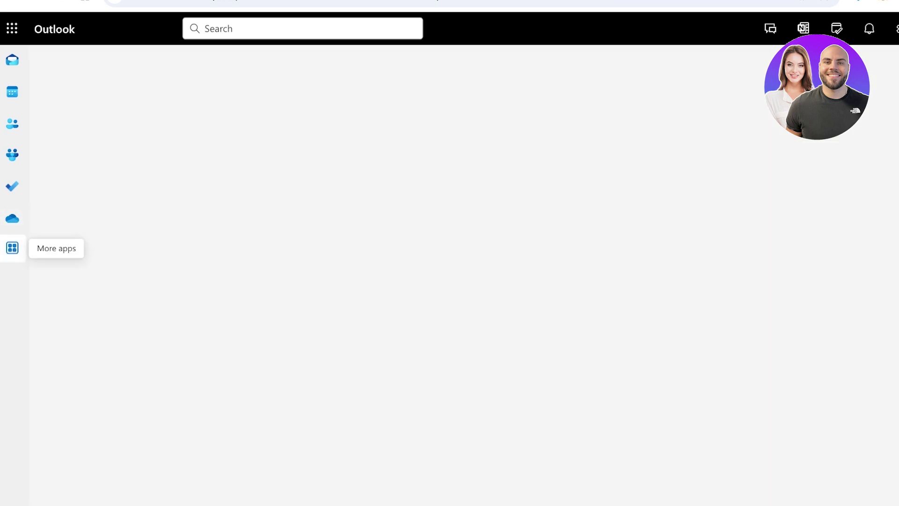
{"action": "left_click", "coordinate": [13, 248]}
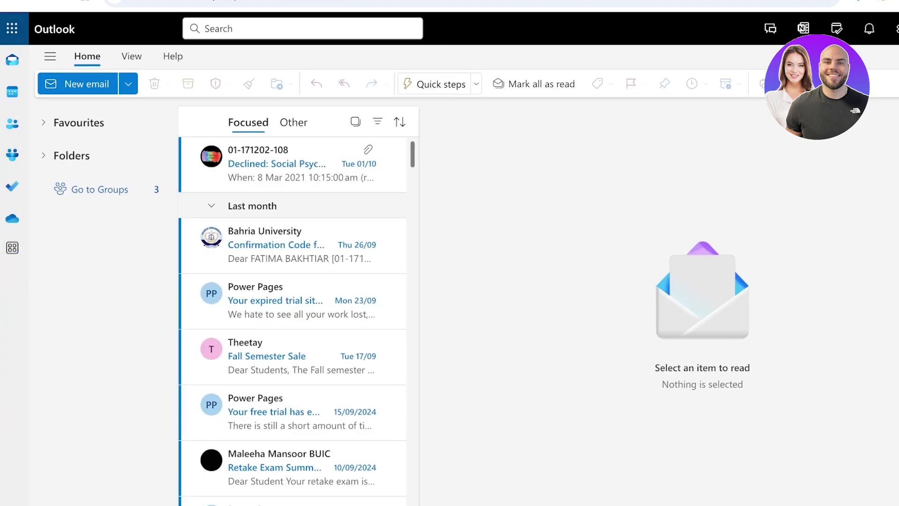
{"action": "left_click", "coordinate": [12, 28]}
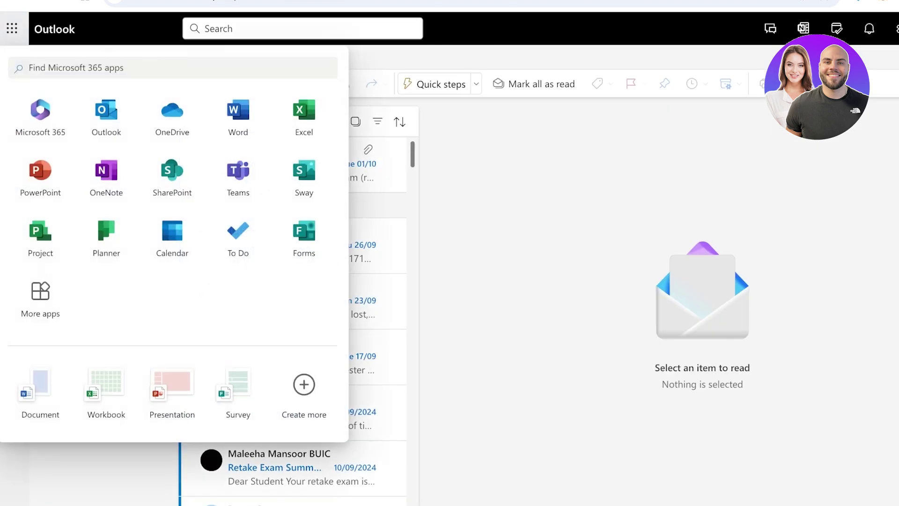
{"action": "left_click", "coordinate": [12, 28]}
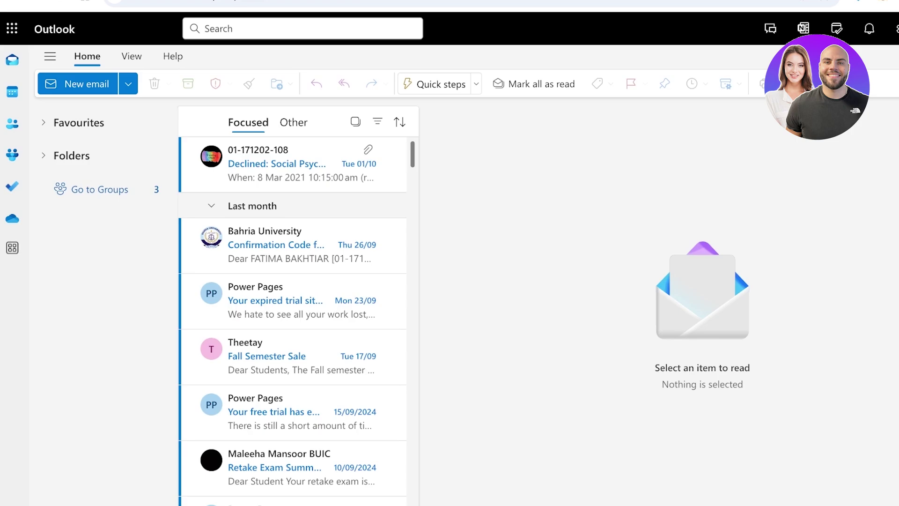
Start a new email addressed to the account owner's own suggested contact
{"action": "left_click", "coordinate": [77, 84]}
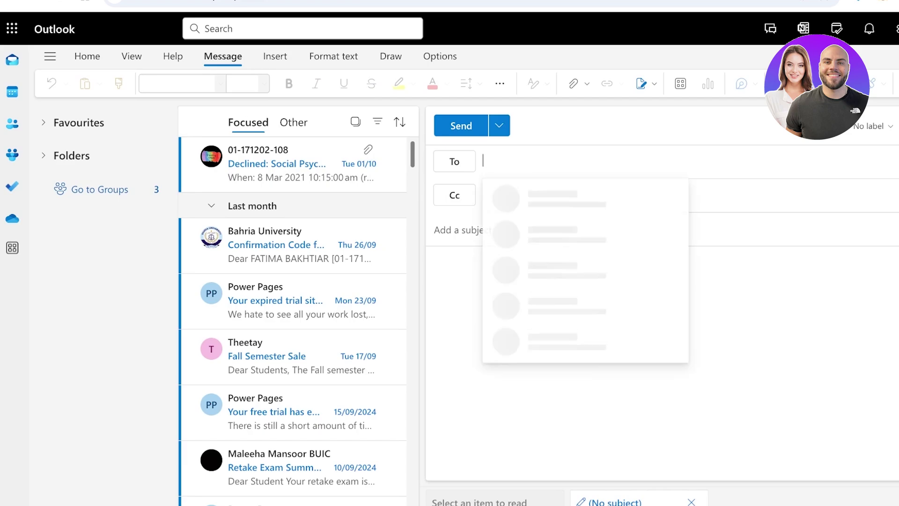
{"action": "left_click", "coordinate": [585, 228]}
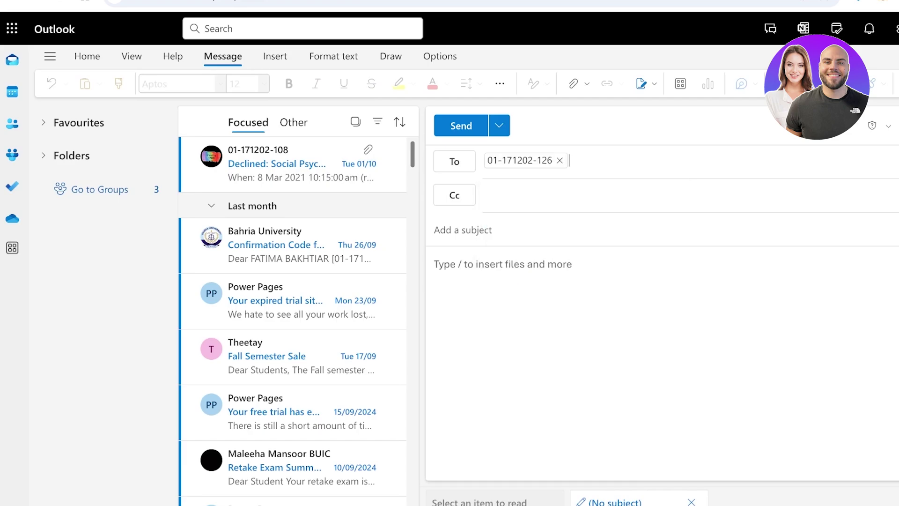
Try the account owner's suggested contact as a Cc recipient and clear the Cc field again
{"action": "left_click", "coordinate": [562, 196]}
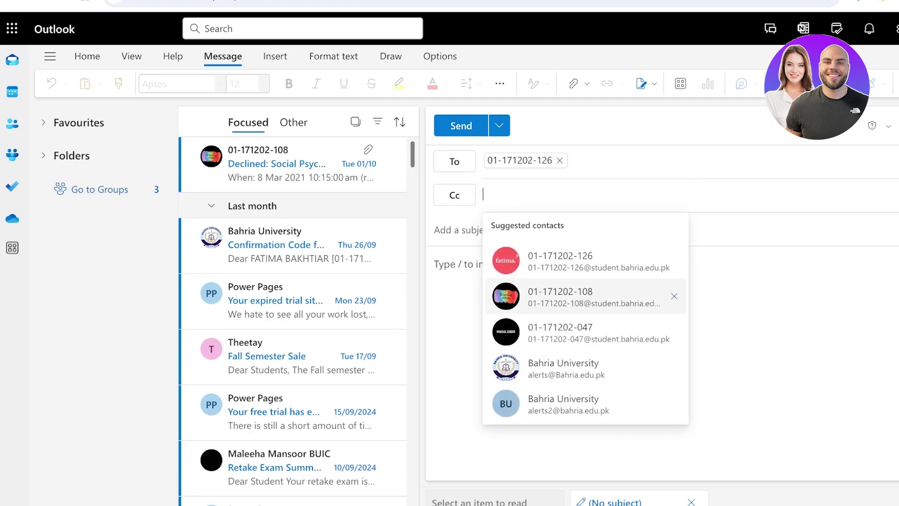
{"action": "key", "text": "Up"}
{"action": "key", "text": "Return"}
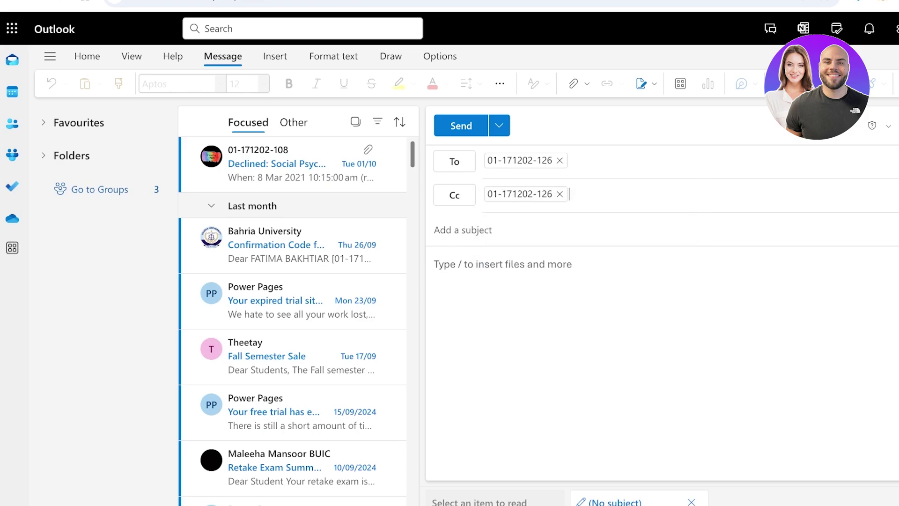
{"action": "key", "text": "BackSpace"}
{"action": "key", "text": "BackSpace"}
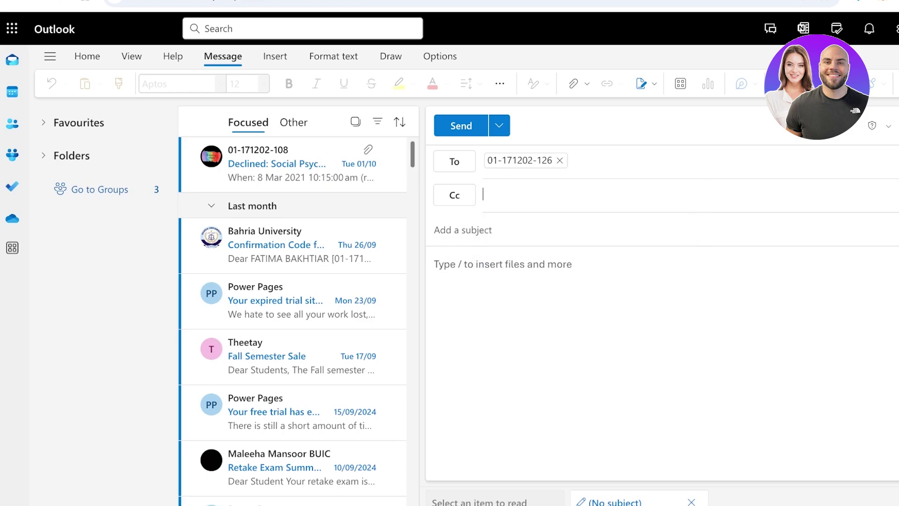
Try the subject "A" and the inline file suggestions in the message body, clearing both entries
{"action": "key", "text": "Tab"}
{"action": "type", "text": "A"}
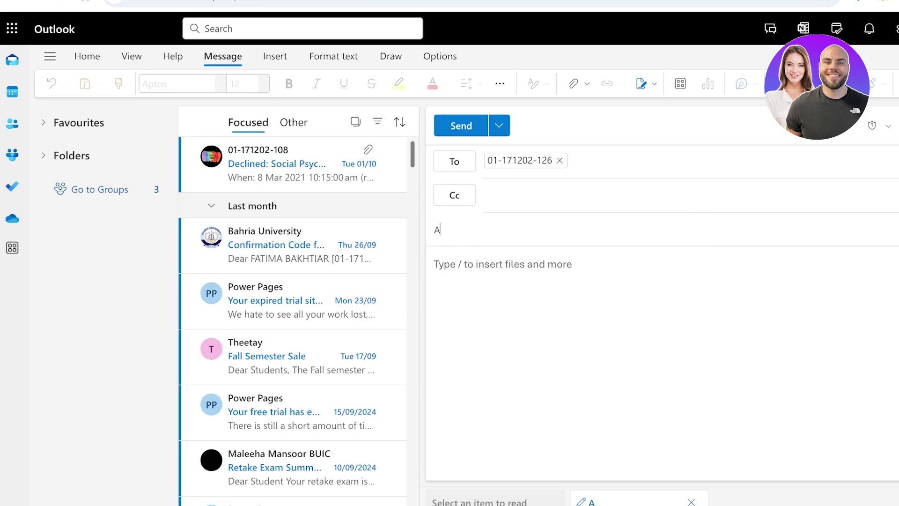
{"action": "key", "text": "BackSpace"}
{"action": "key", "text": "Tab"}
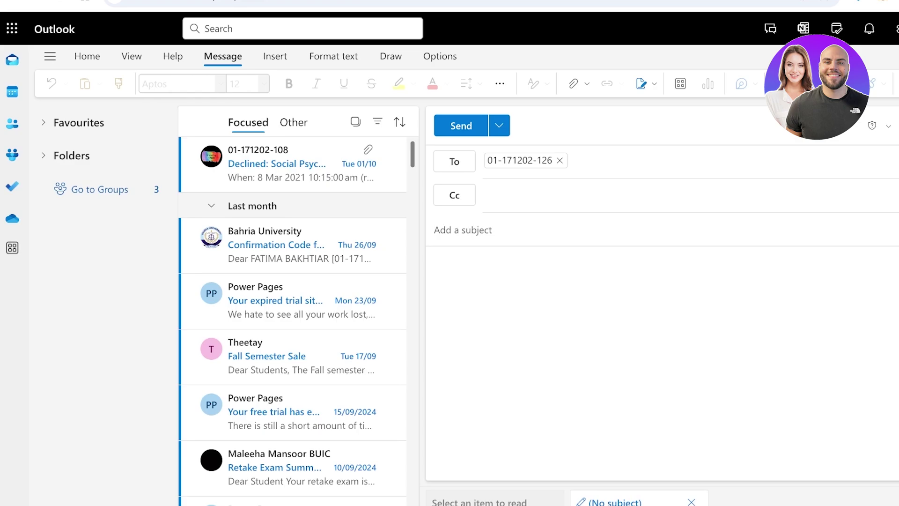
{"action": "type", "text": "/"}
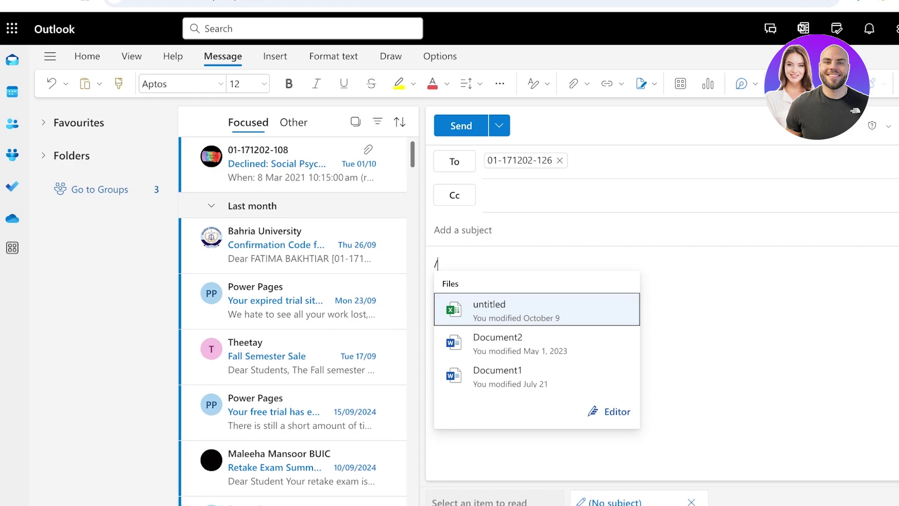
{"action": "key", "text": "BackSpace"}
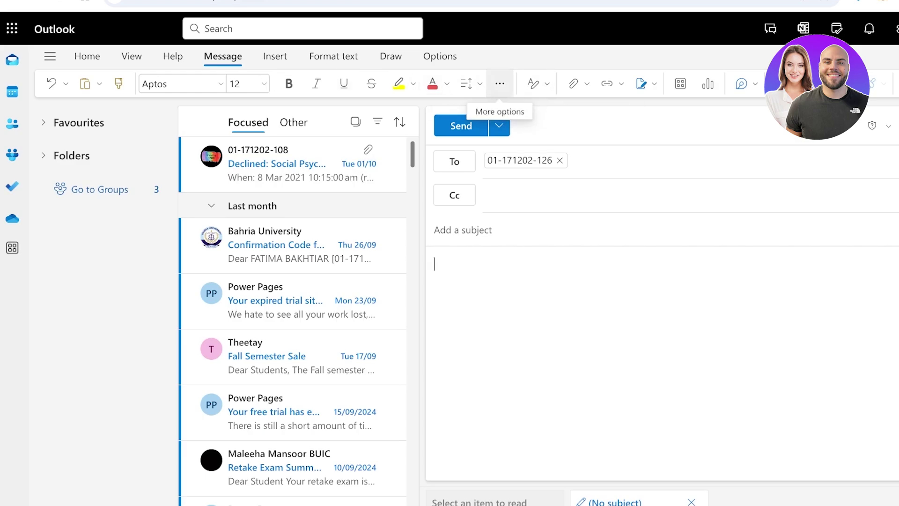
Examine the message's extra formatting options, signatures, add-in apps and Loop components
{"action": "left_click", "coordinate": [499, 84]}
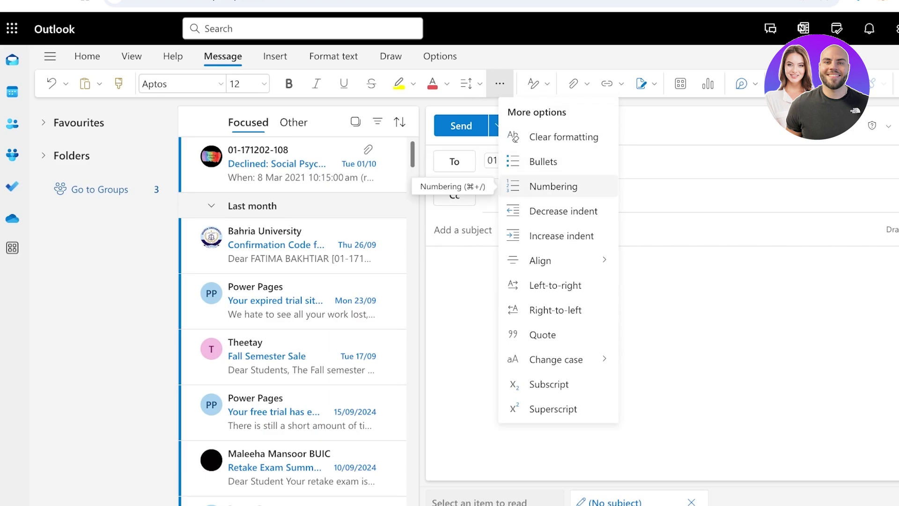
{"action": "left_click", "coordinate": [643, 83]}
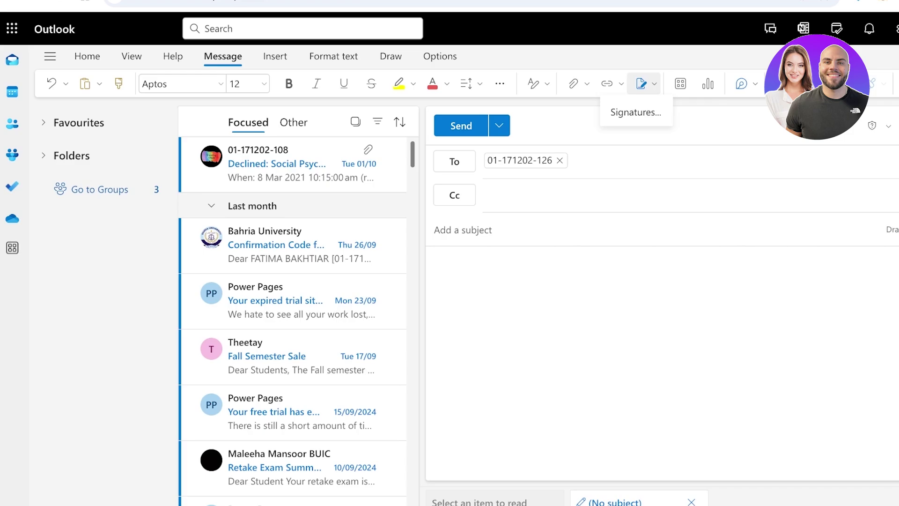
{"action": "left_click", "coordinate": [680, 83]}
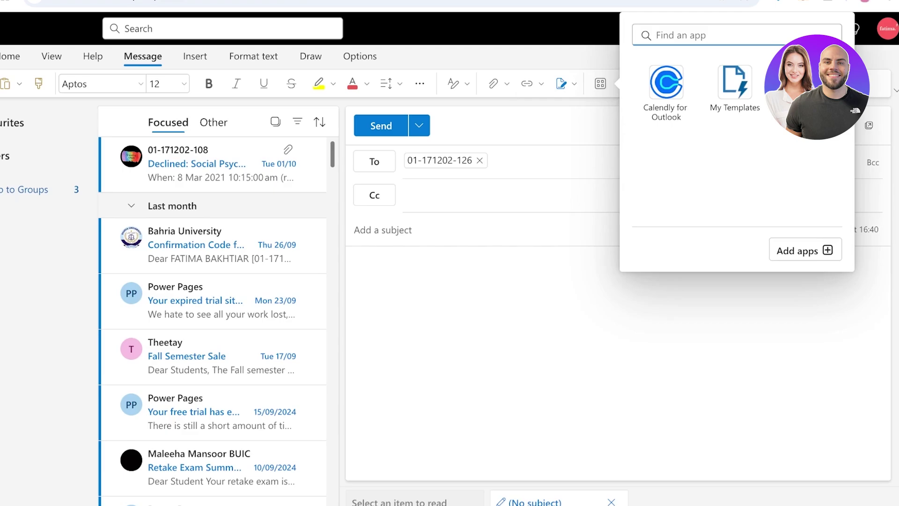
{"action": "left_click", "coordinate": [601, 84]}
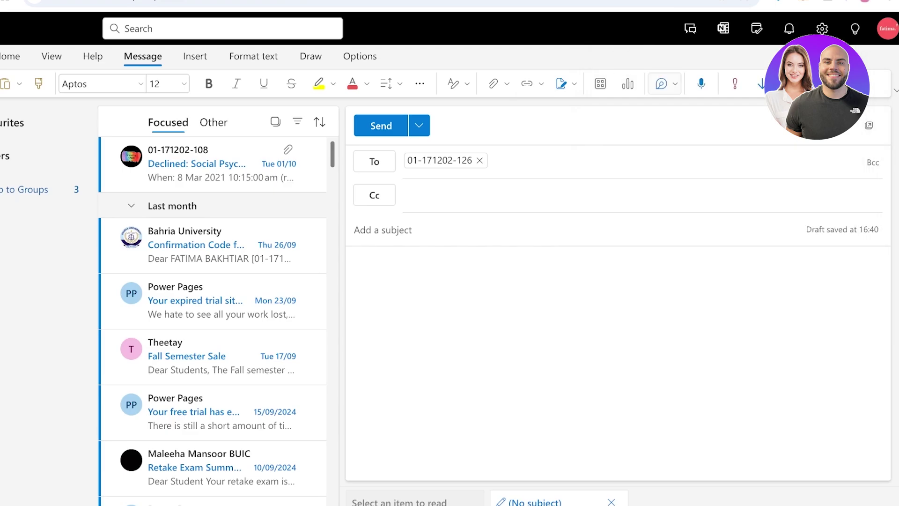
{"action": "left_click", "coordinate": [664, 83]}
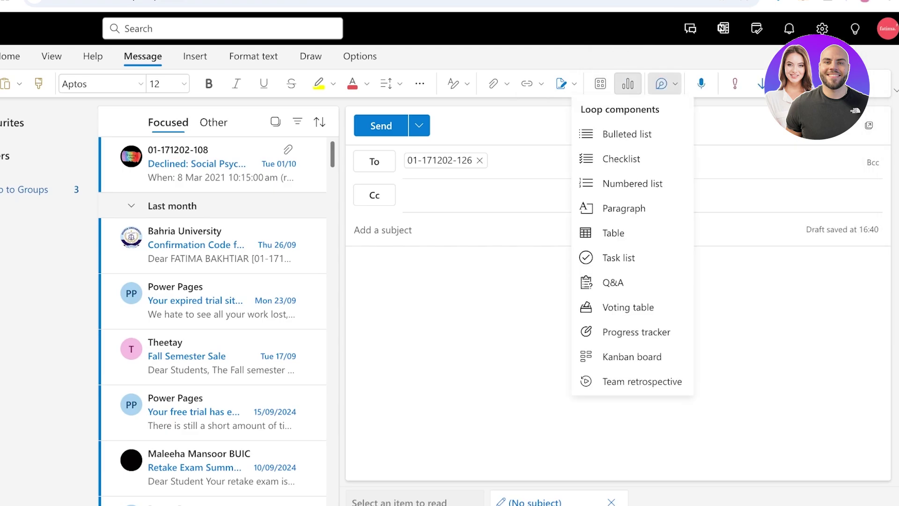
Try a multiple-choice poll in the message and discard the draft
{"action": "left_click", "coordinate": [628, 83]}
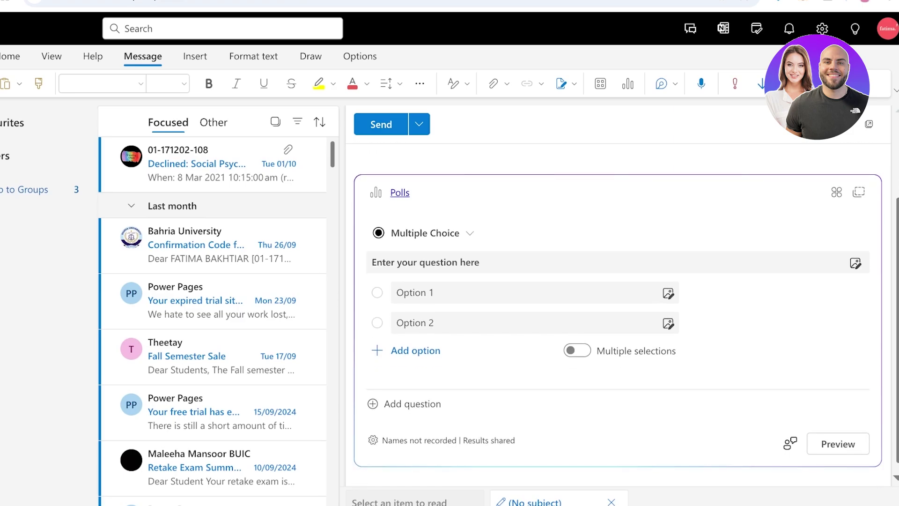
{"action": "key", "text": "Escape"}
{"action": "key", "text": "Return"}
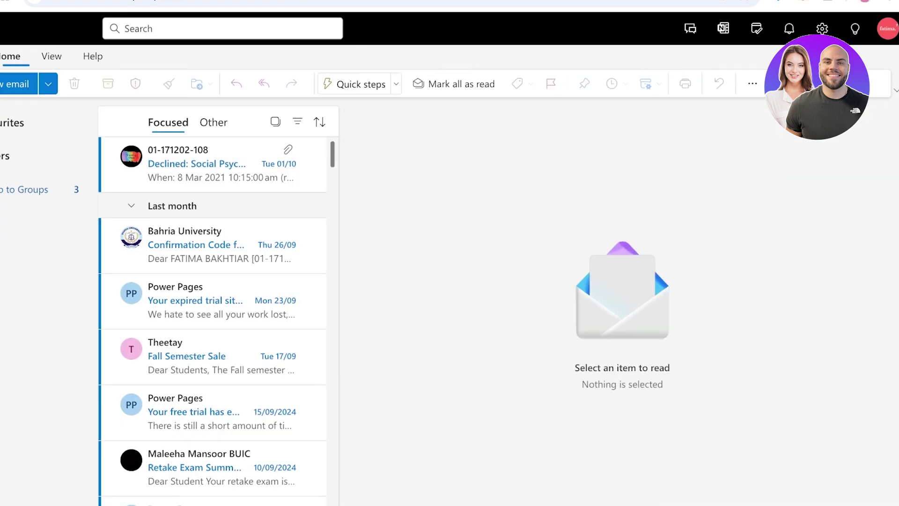
Start a new blank email and try its Loop components list and dictation
{"action": "left_click", "coordinate": [14, 84]}
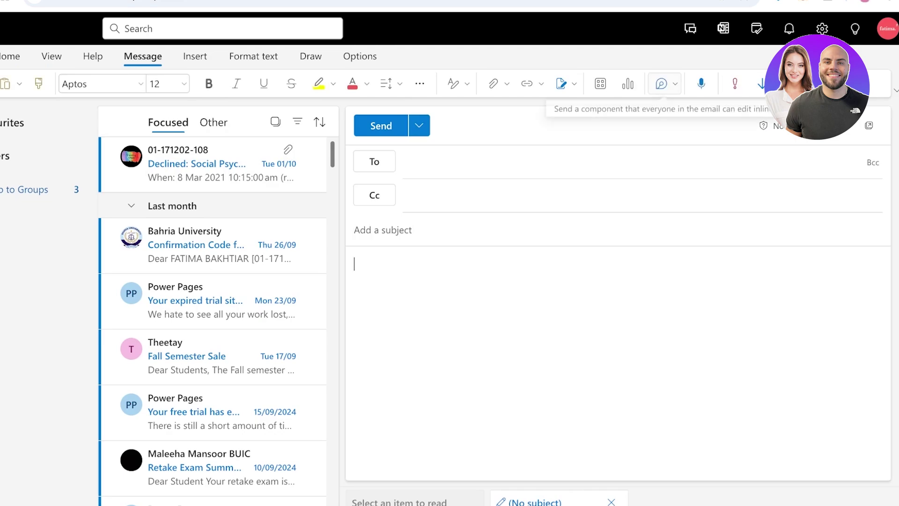
{"action": "left_click", "coordinate": [661, 83]}
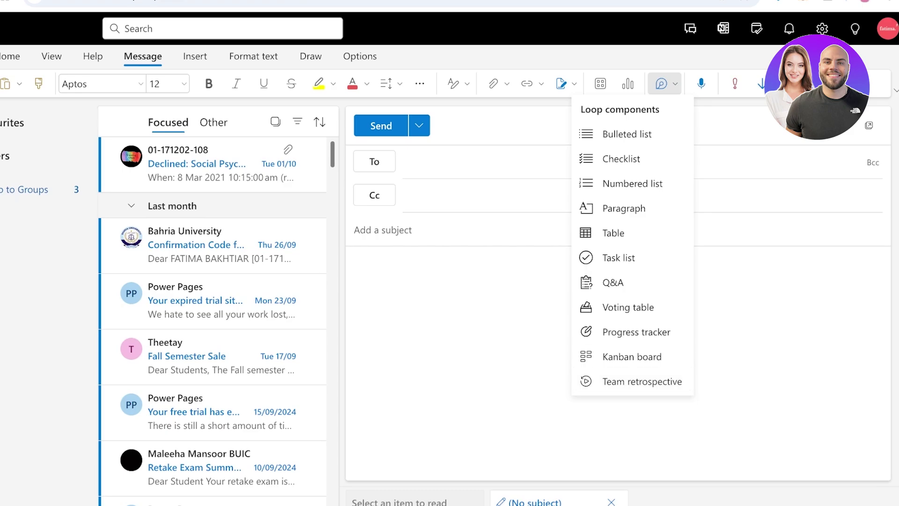
{"action": "left_click", "coordinate": [700, 84]}
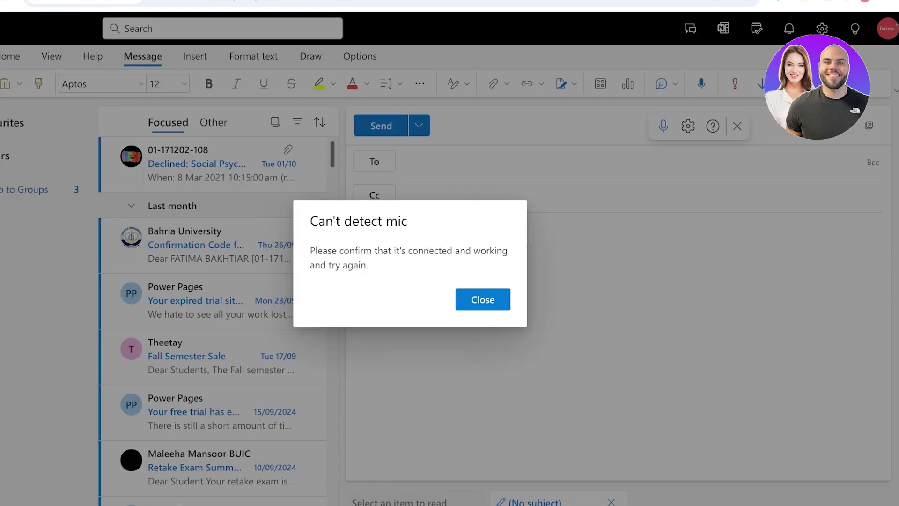
{"action": "left_click", "coordinate": [483, 299]}
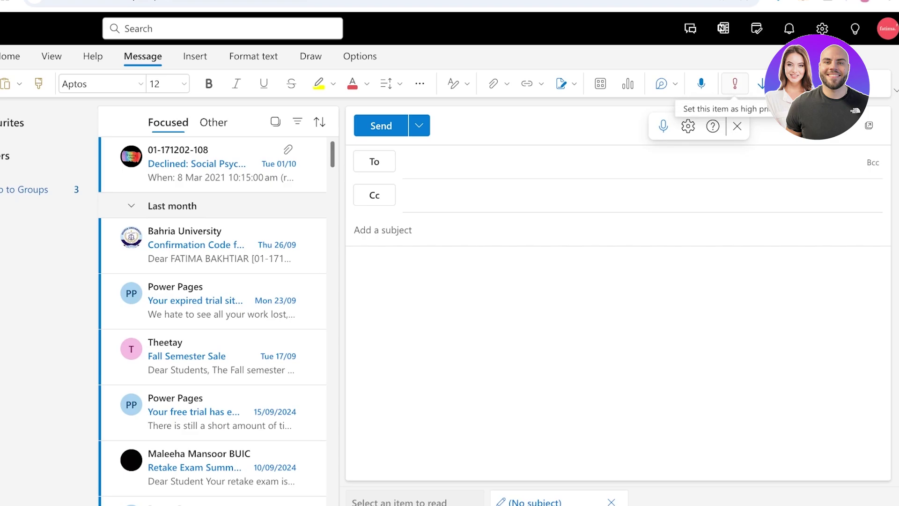
Try low importance on the new message and set it to high importance
{"action": "left_click", "coordinate": [735, 84]}
{"action": "left_click", "coordinate": [762, 83]}
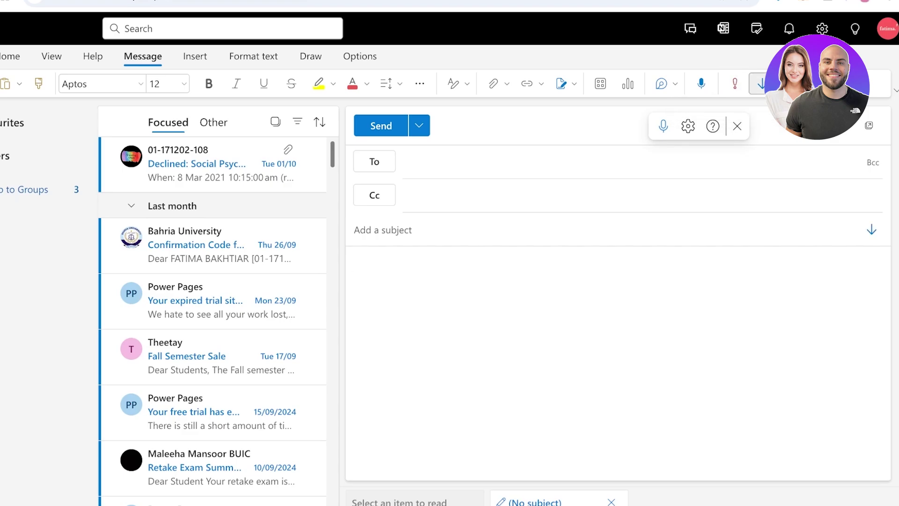
{"action": "left_click", "coordinate": [734, 83]}
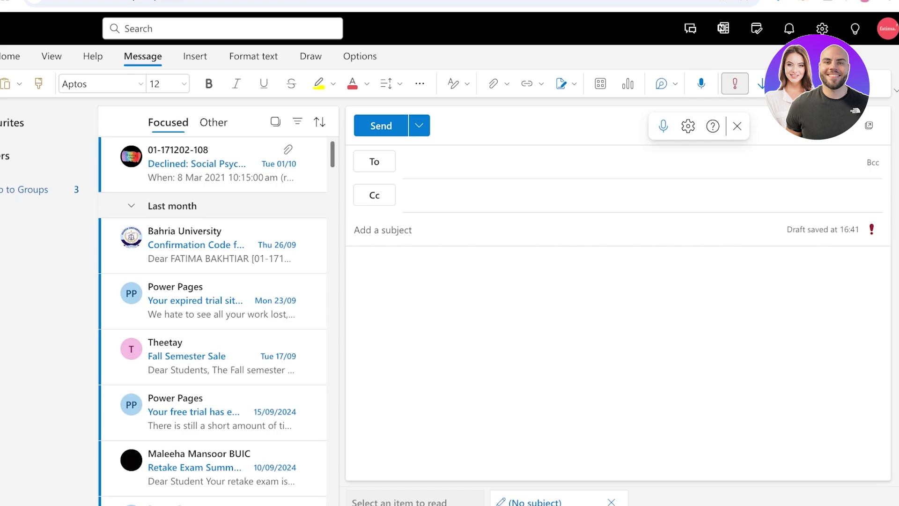
Try the message's accessibility check and examine the additional options, including plain text and Editor
{"action": "left_click", "coordinate": [864, 84]}
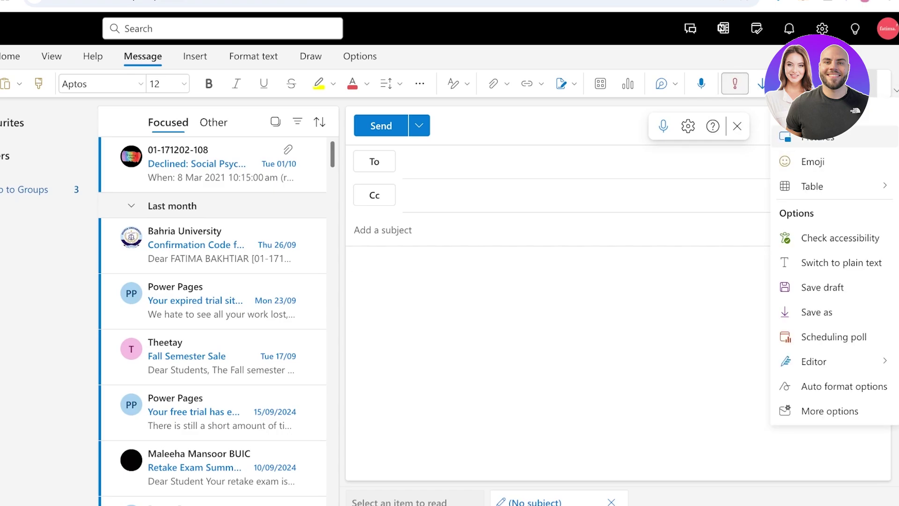
{"action": "left_click", "coordinate": [840, 238]}
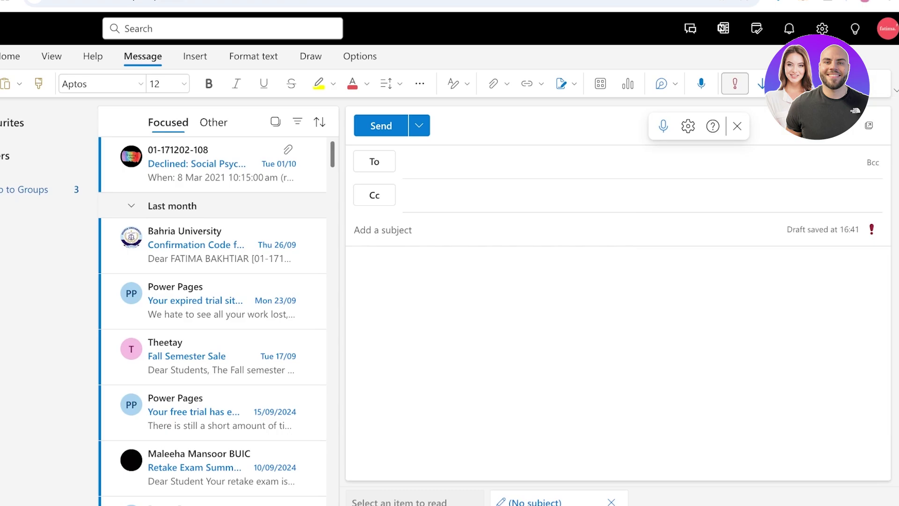
{"action": "left_click", "coordinate": [864, 84]}
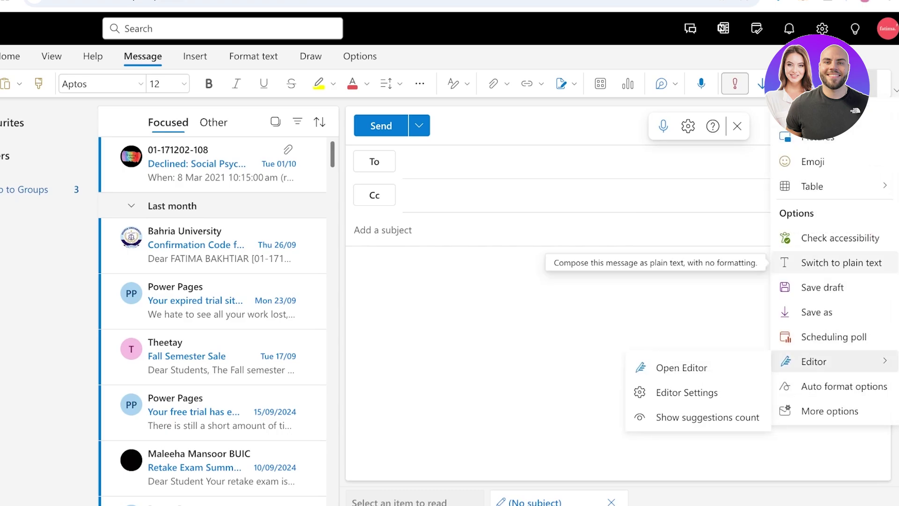
{"action": "key", "text": "Escape"}
Collapse the Focused inbox's date groups from Last month back through 2022
{"action": "left_click", "coordinate": [131, 206]}
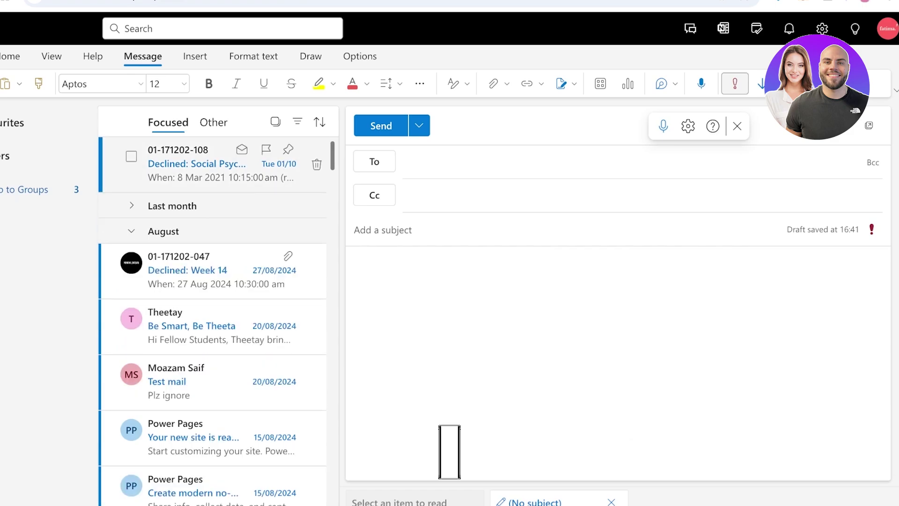
{"action": "left_click", "coordinate": [131, 230]}
{"action": "left_click", "coordinate": [131, 256]}
{"action": "left_click", "coordinate": [132, 281]}
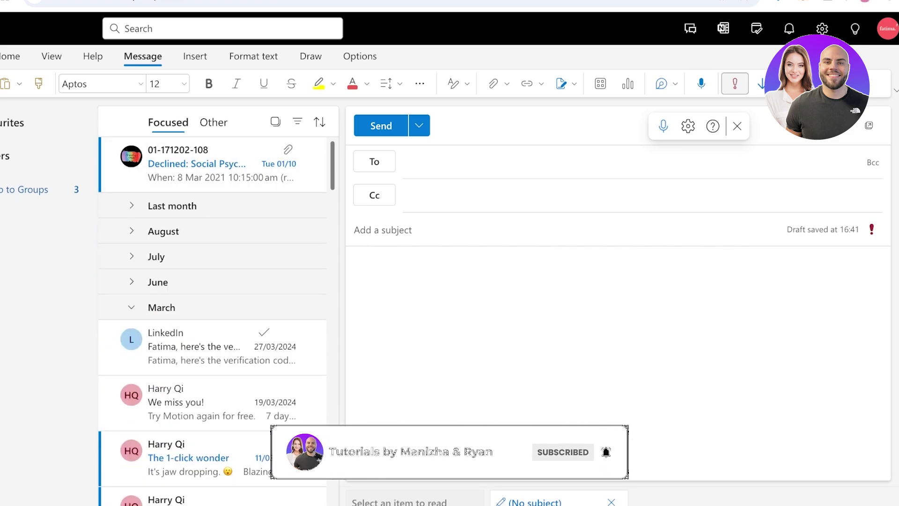
{"action": "left_click", "coordinate": [131, 308]}
{"action": "left_click", "coordinate": [131, 333]}
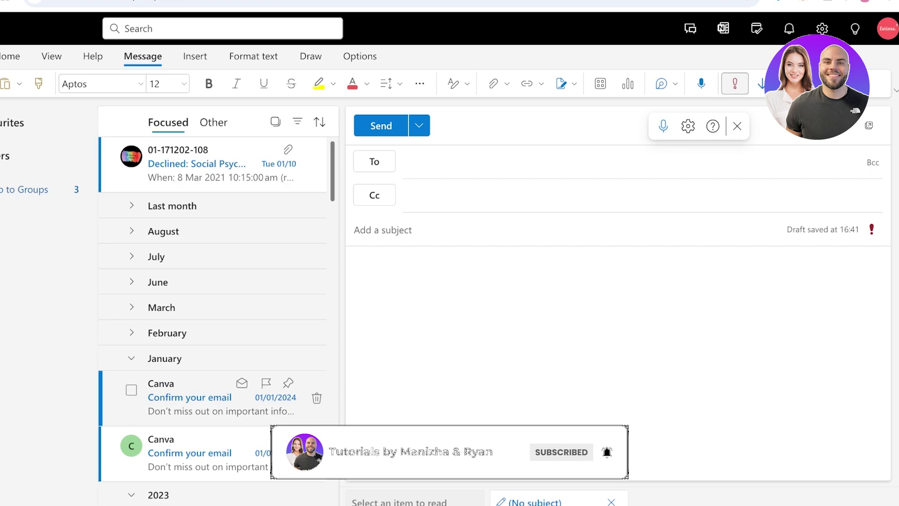
{"action": "left_click", "coordinate": [131, 358]}
{"action": "left_click", "coordinate": [132, 384]}
{"action": "left_click", "coordinate": [131, 409]}
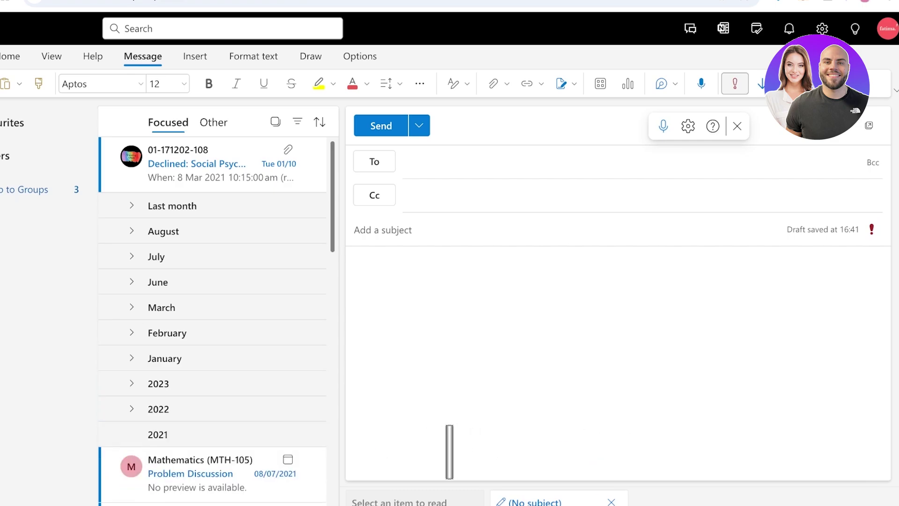
Browse the 2021 messages in the Focused inbox and those in the January and March groups
{"action": "scroll", "coordinate": [213, 323], "scroll_direction": "down", "scroll_amount": 10}
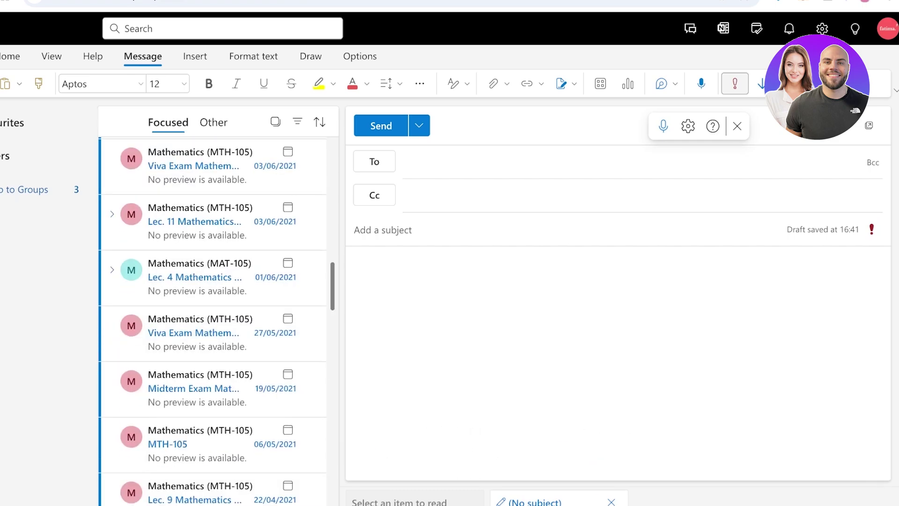
{"action": "scroll", "coordinate": [213, 323], "scroll_direction": "up", "scroll_amount": 12}
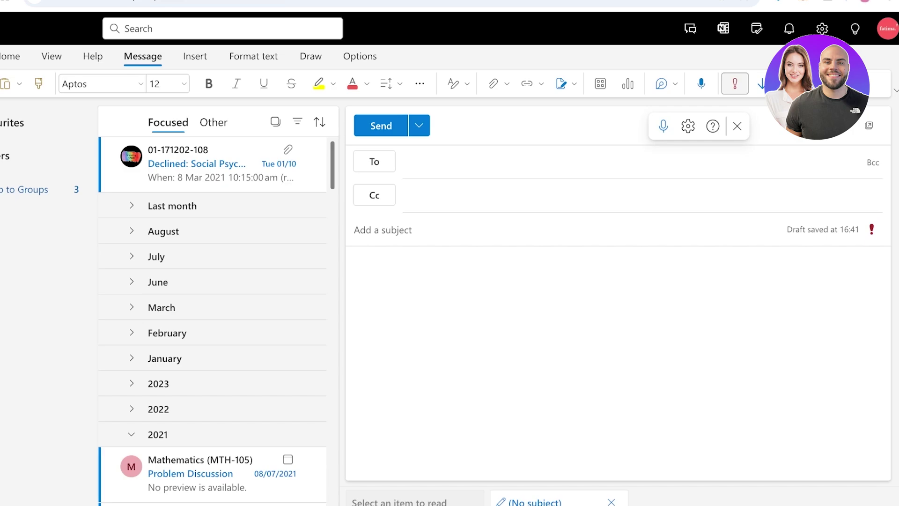
{"action": "left_click", "coordinate": [132, 358]}
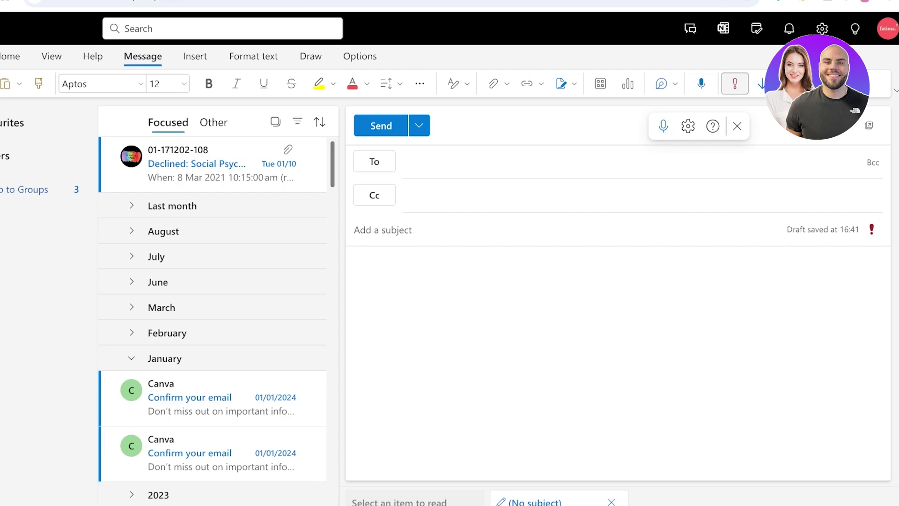
{"action": "left_click", "coordinate": [132, 307]}
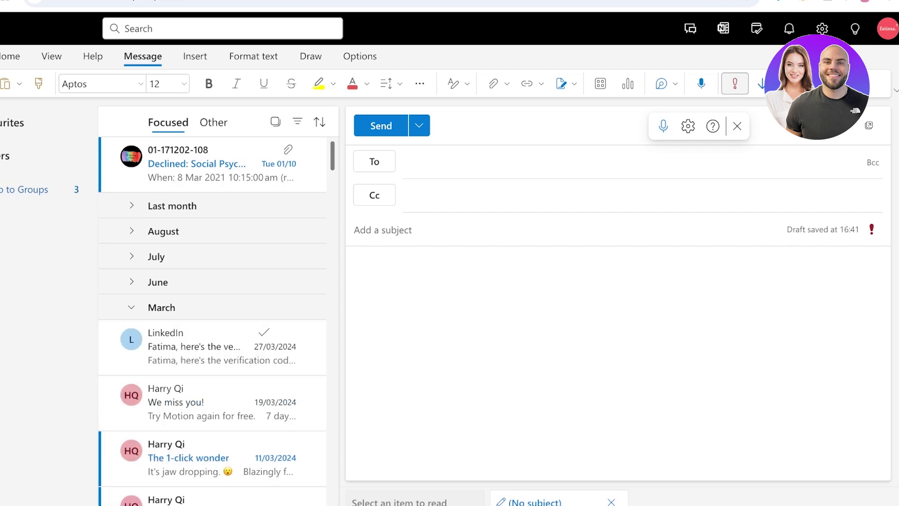
{"action": "scroll", "coordinate": [211, 356], "scroll_direction": "down", "scroll_amount": 8}
{"action": "scroll", "coordinate": [211, 356], "scroll_direction": "up", "scroll_amount": 6}
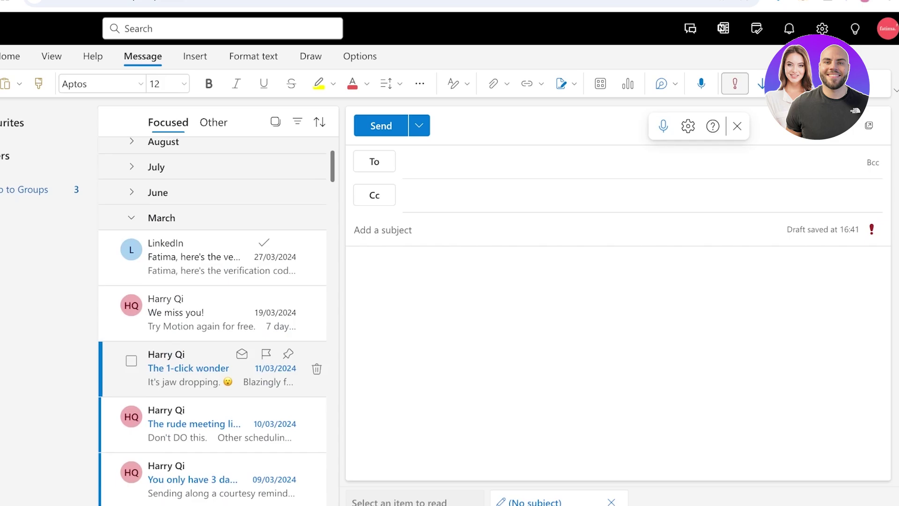
Toggle the June and March groups and open the March message "The 1-click wonder"
{"action": "scroll", "coordinate": [211, 366], "scroll_direction": "up", "scroll_amount": 2}
{"action": "left_click", "coordinate": [132, 282]}
{"action": "left_click", "coordinate": [132, 282]}
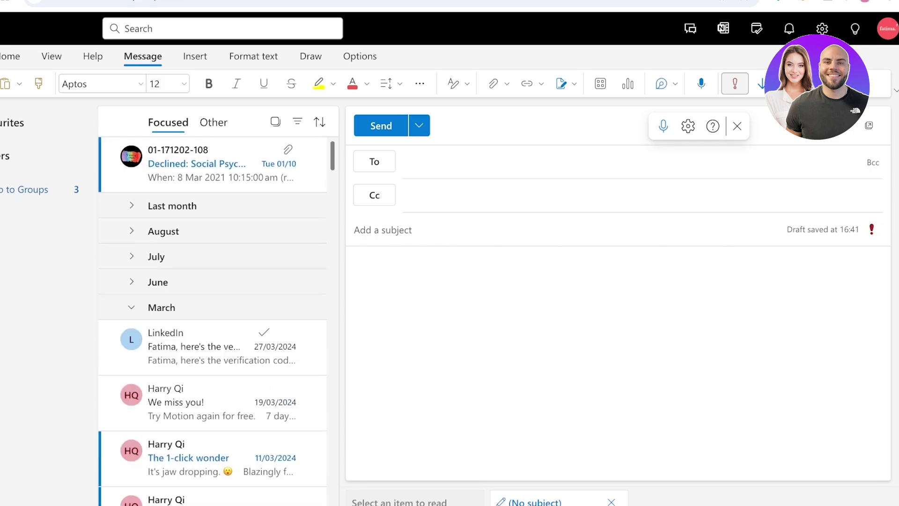
{"action": "left_click", "coordinate": [131, 307]}
{"action": "left_click", "coordinate": [131, 307]}
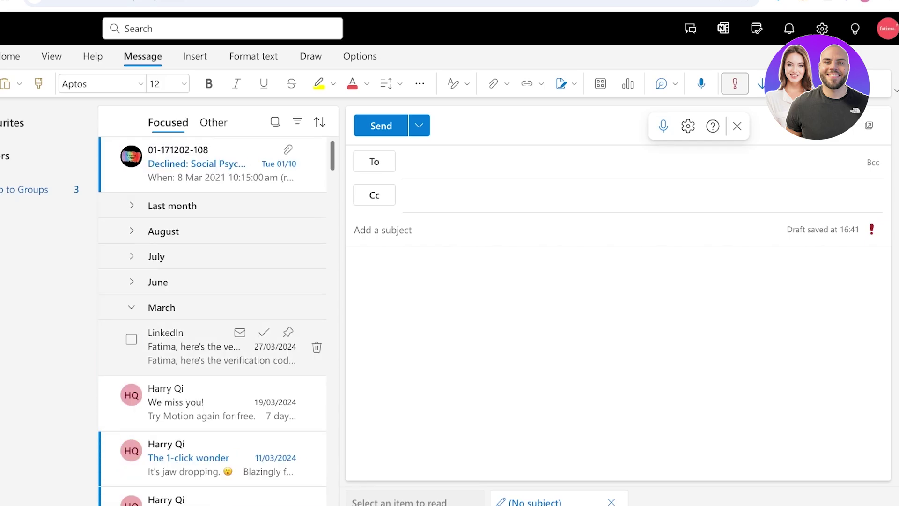
{"action": "left_click", "coordinate": [196, 457]}
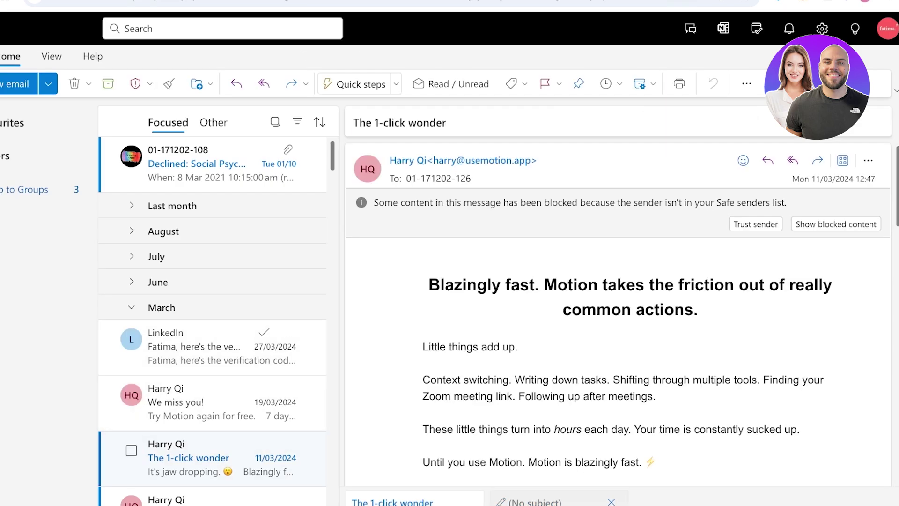
Browse the messages in the Other inbox and return to the Focused inbox
{"action": "left_click", "coordinate": [213, 122]}
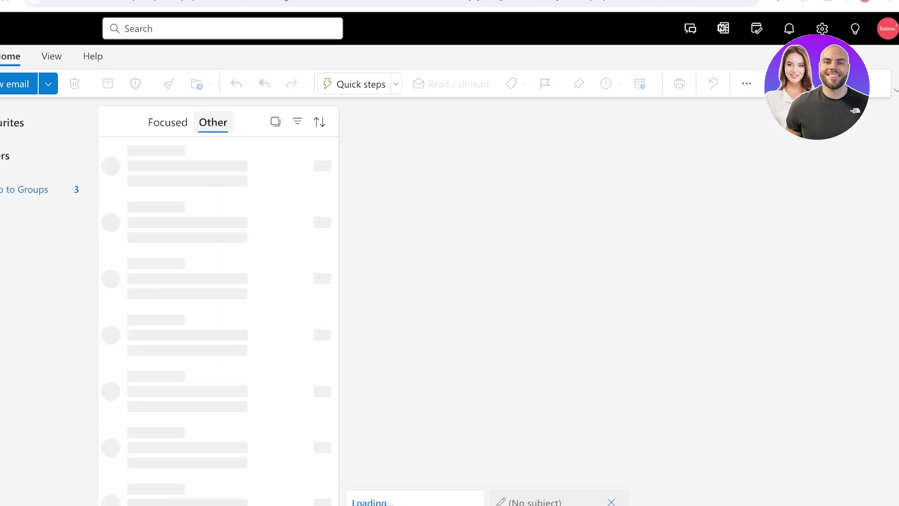
{"action": "scroll", "coordinate": [213, 268], "scroll_direction": "down", "scroll_amount": 15}
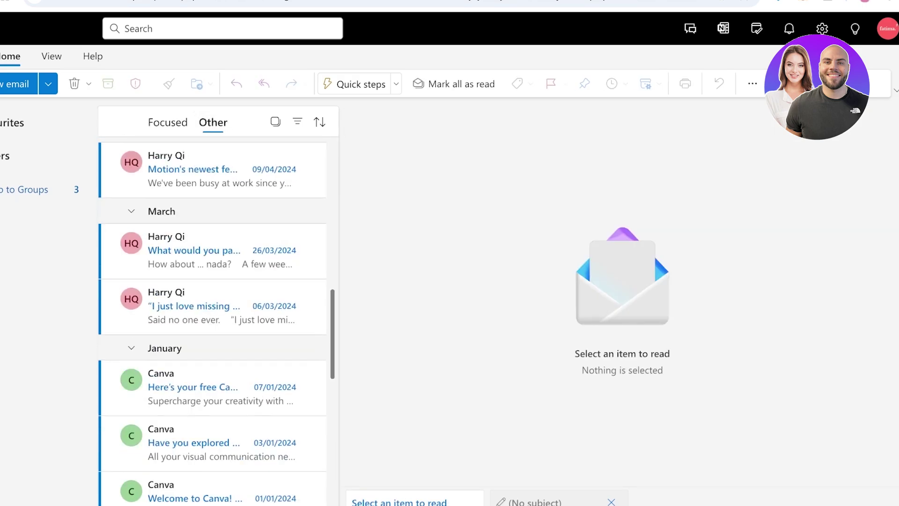
{"action": "left_click", "coordinate": [169, 122]}
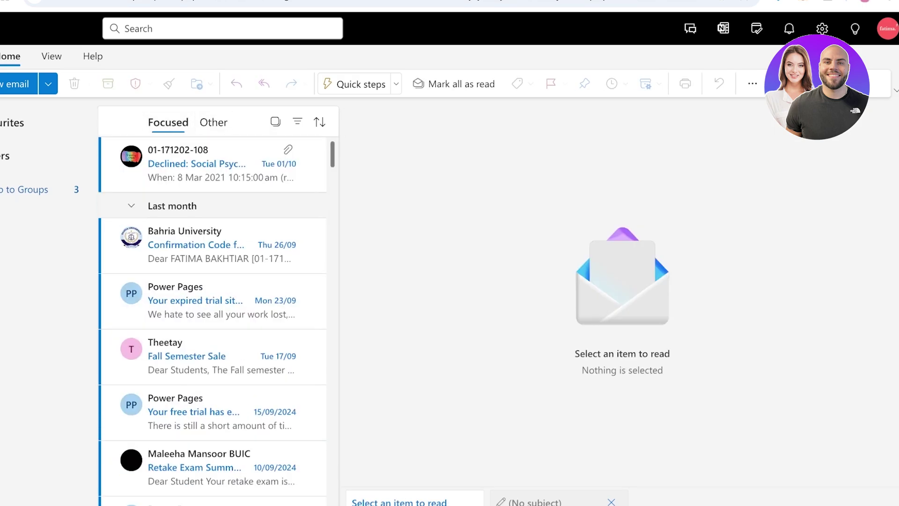
Examine the Focused inbox's selection mode, filter choices such as Unread, and sorting options
{"action": "left_click", "coordinate": [275, 121]}
{"action": "left_click", "coordinate": [275, 121]}
{"action": "left_click", "coordinate": [297, 121]}
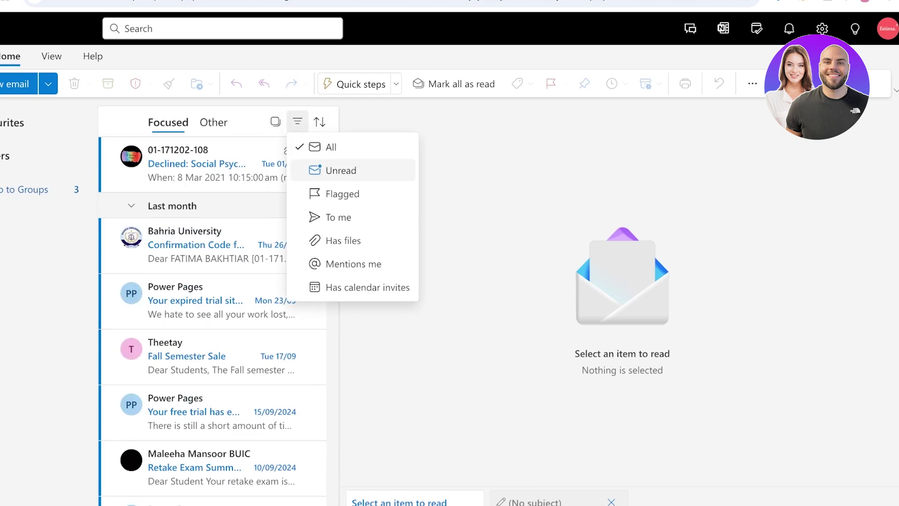
{"action": "left_click", "coordinate": [341, 170]}
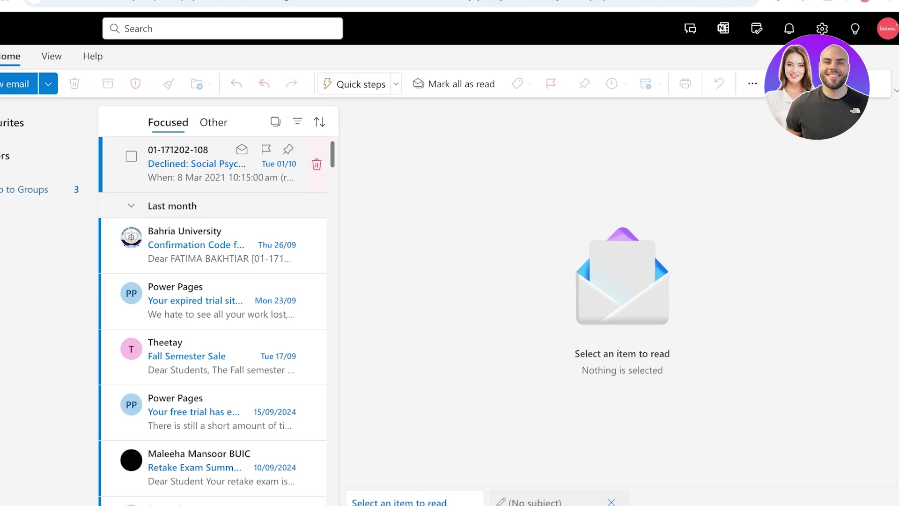
{"action": "left_click", "coordinate": [298, 121]}
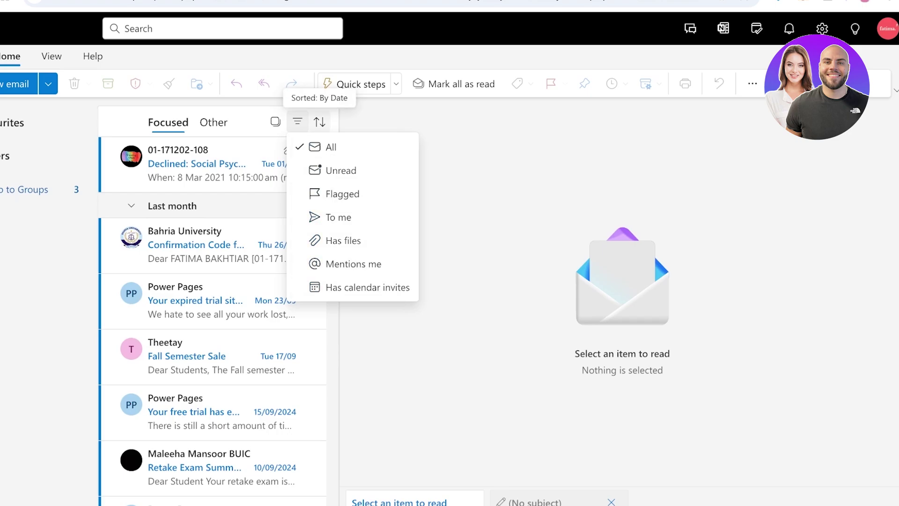
{"action": "left_click", "coordinate": [319, 121]}
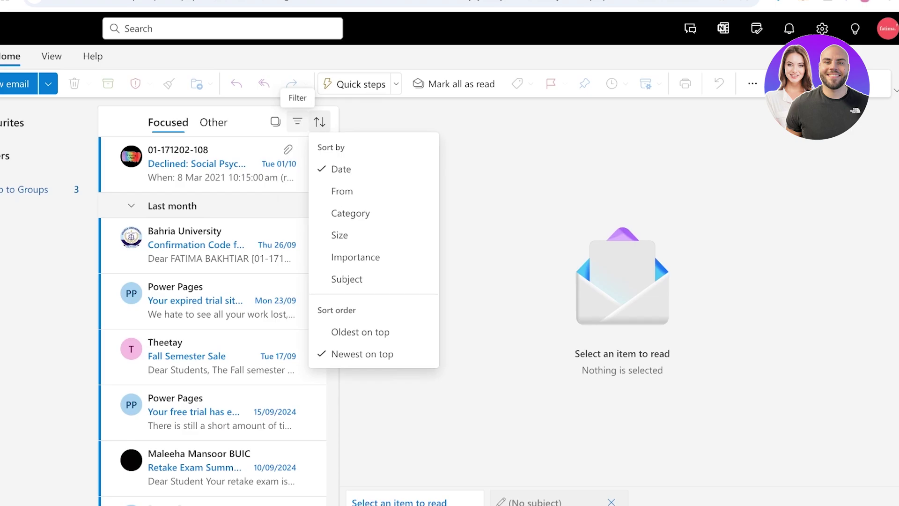
{"action": "left_click", "coordinate": [297, 121]}
{"action": "left_click", "coordinate": [298, 122]}
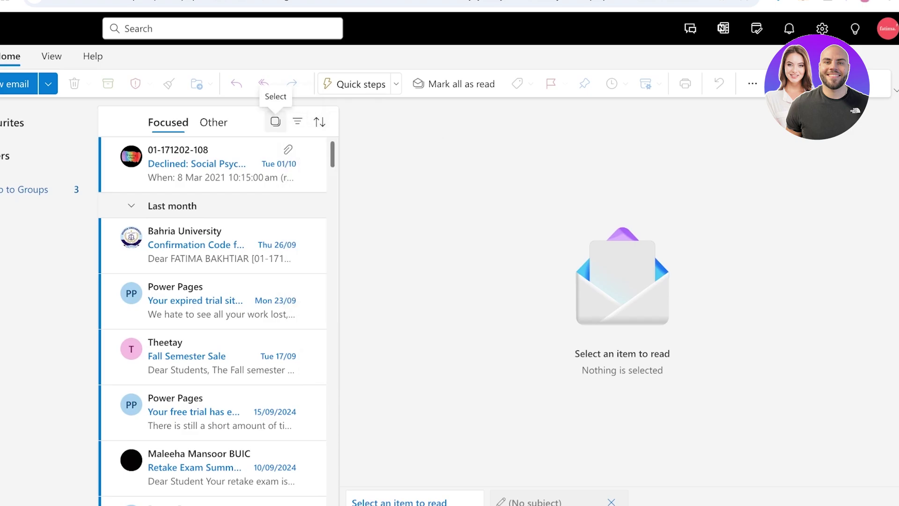
Select all messages in the Focused inbox, empty it, and show the Other inbox
{"action": "left_click", "coordinate": [275, 122]}
{"action": "left_click", "coordinate": [131, 122]}
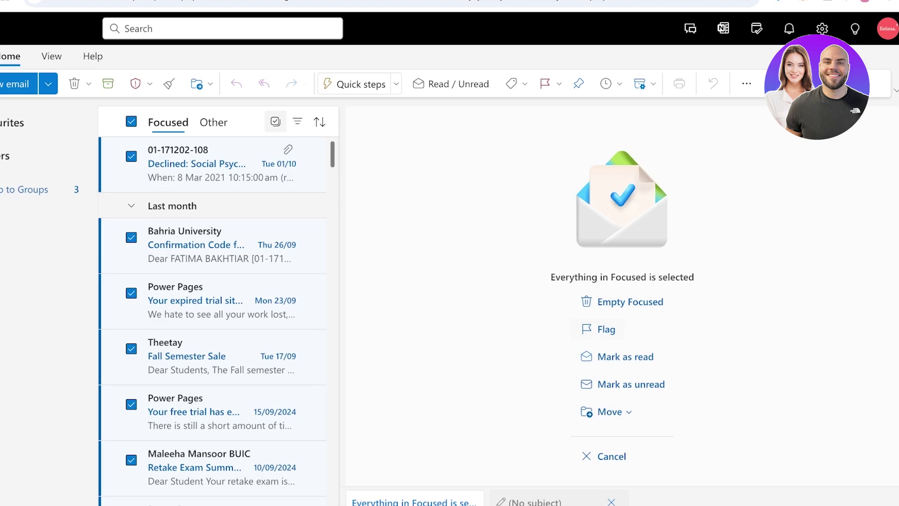
{"action": "left_click", "coordinate": [630, 302]}
{"action": "left_click", "coordinate": [419, 299]}
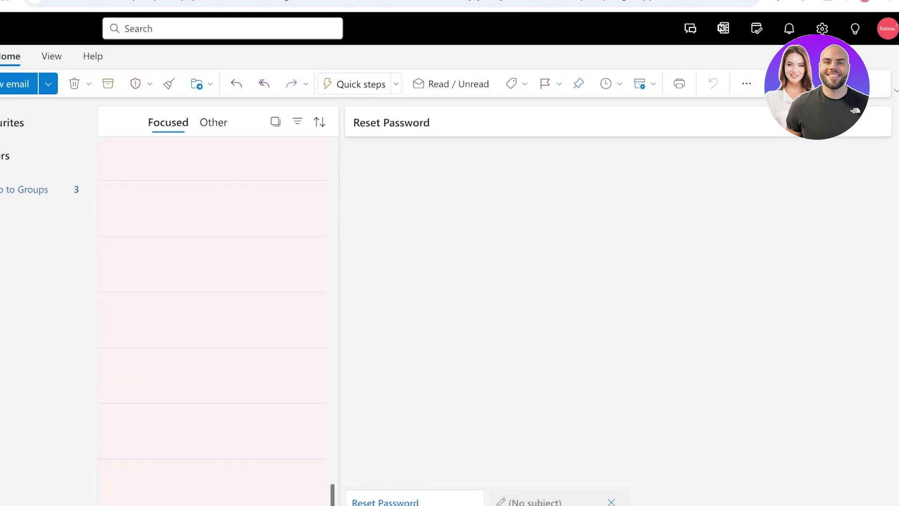
{"action": "left_click", "coordinate": [314, 497]}
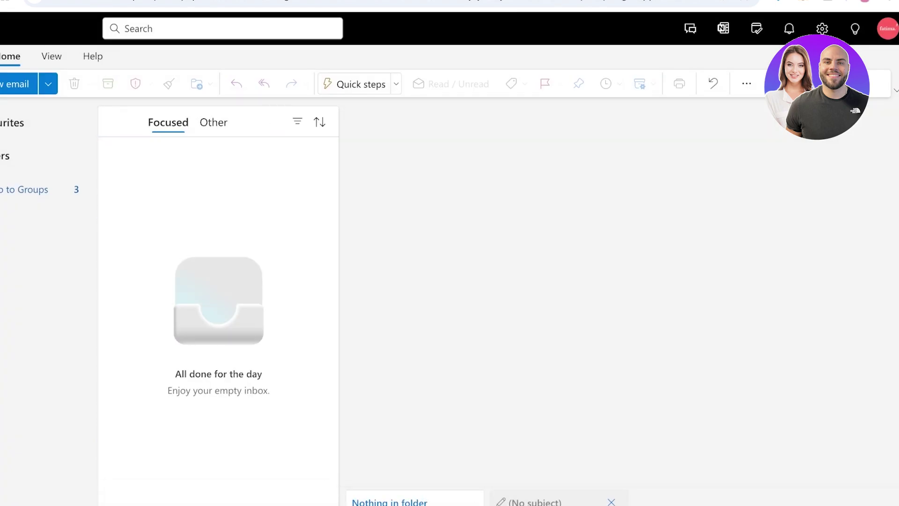
{"action": "left_click", "coordinate": [213, 122]}
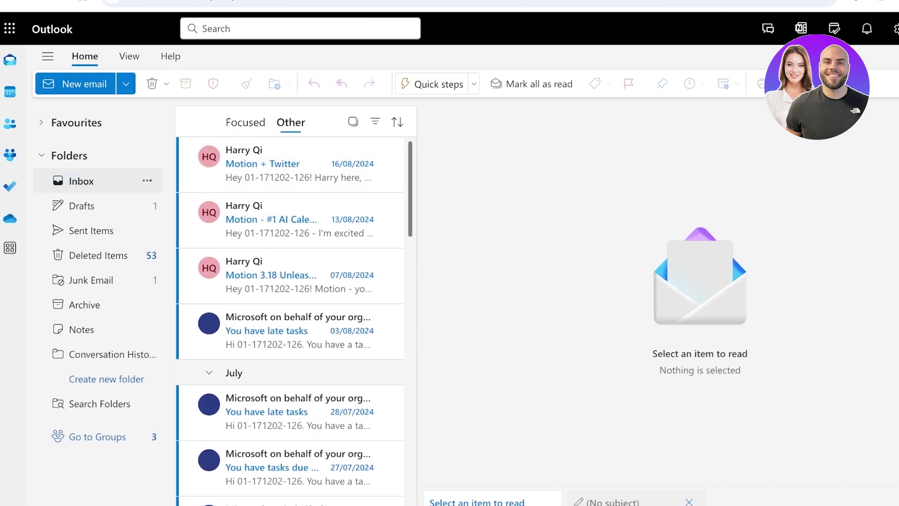
View the Drafts folder, and return to the Inbox through the expanded Favourites list
{"action": "left_click", "coordinate": [81, 206]}
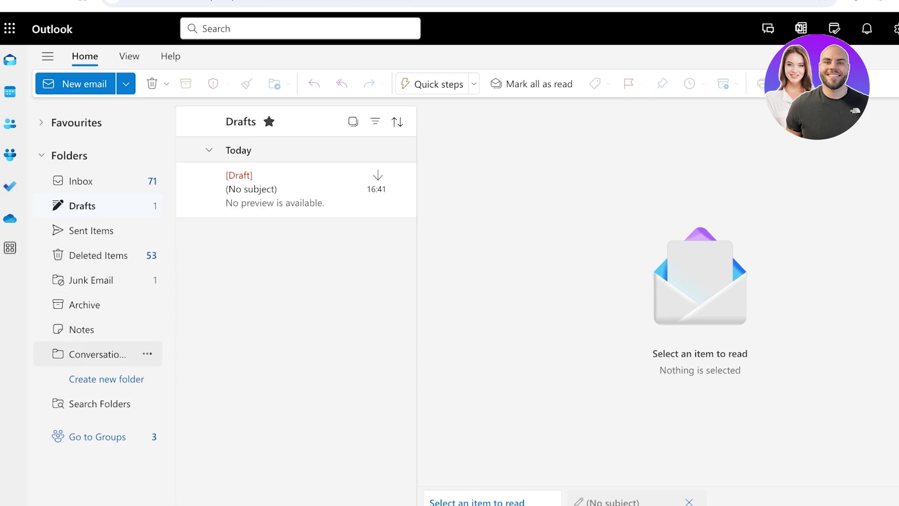
{"action": "left_click", "coordinate": [76, 122]}
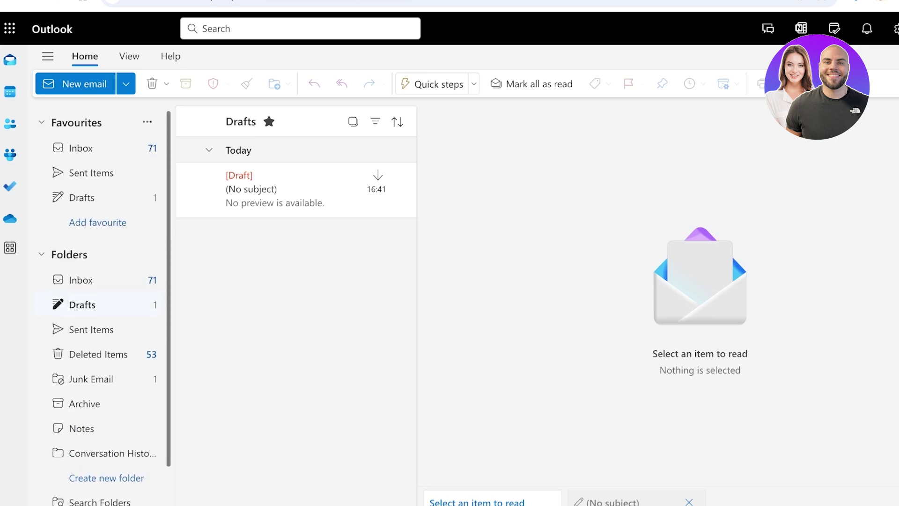
{"action": "left_click", "coordinate": [81, 148]}
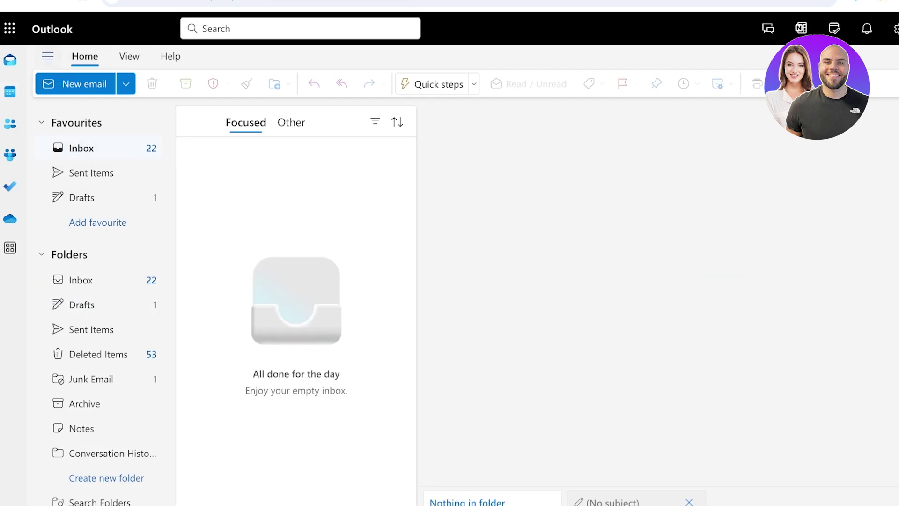
{"action": "left_click", "coordinate": [47, 56]}
{"action": "left_click", "coordinate": [48, 56]}
Set the Focused Inbox option in the view settings to "Don't sort my messages" and save it
{"action": "left_click", "coordinate": [129, 56]}
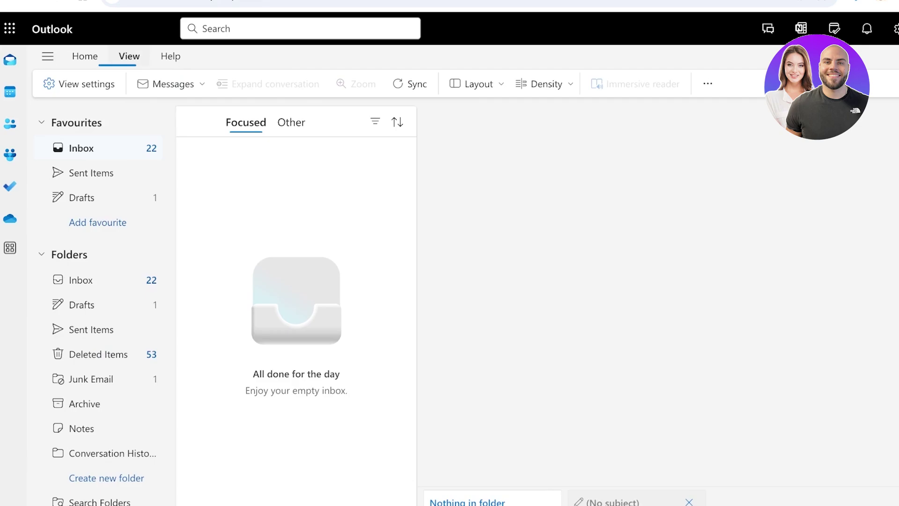
{"action": "left_click", "coordinate": [80, 84]}
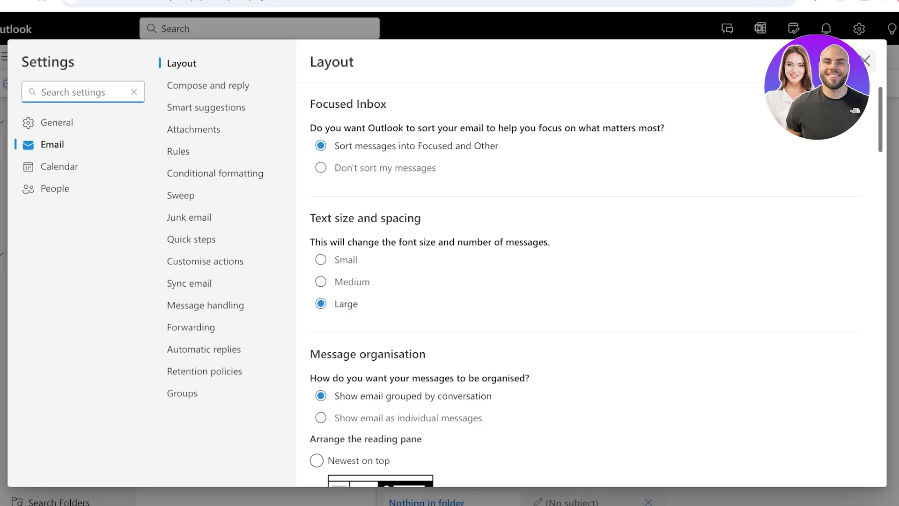
{"action": "left_click", "coordinate": [321, 167]}
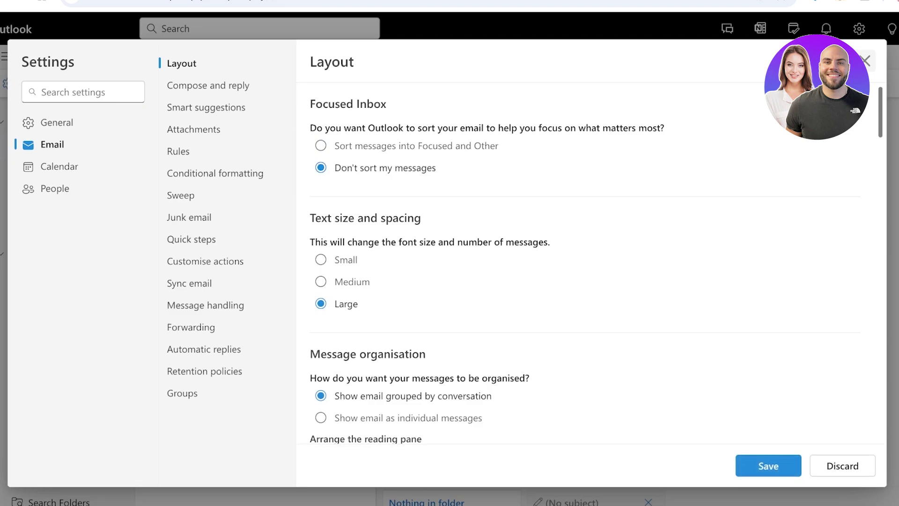
{"action": "left_click", "coordinate": [768, 465]}
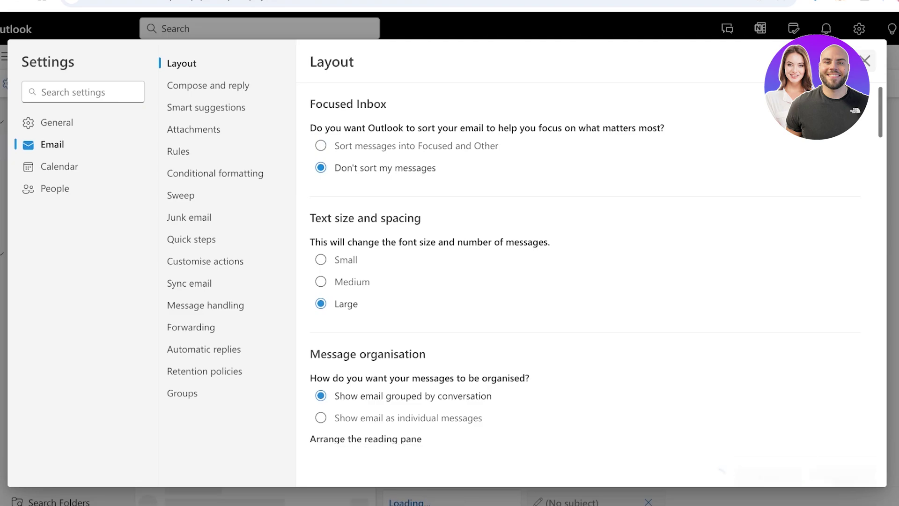
Review the layout options for text size, message organisation, reading pane arrangement and deleted items
{"action": "scroll", "coordinate": [585, 285], "scroll_direction": "down", "scroll_amount": 3}
{"action": "scroll", "coordinate": [585, 281], "scroll_direction": "down", "scroll_amount": 13}
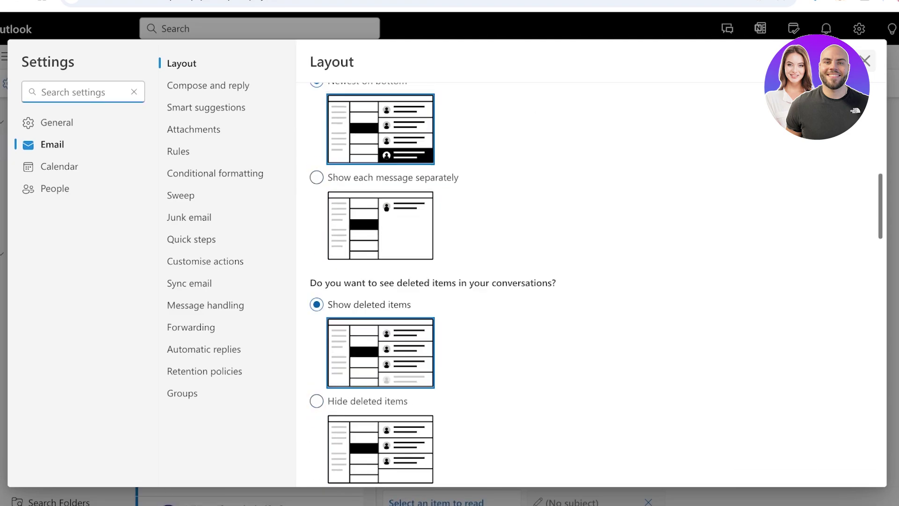
{"action": "scroll", "coordinate": [586, 281], "scroll_direction": "up", "scroll_amount": 8}
{"action": "scroll", "coordinate": [586, 281], "scroll_direction": "up", "scroll_amount": 8}
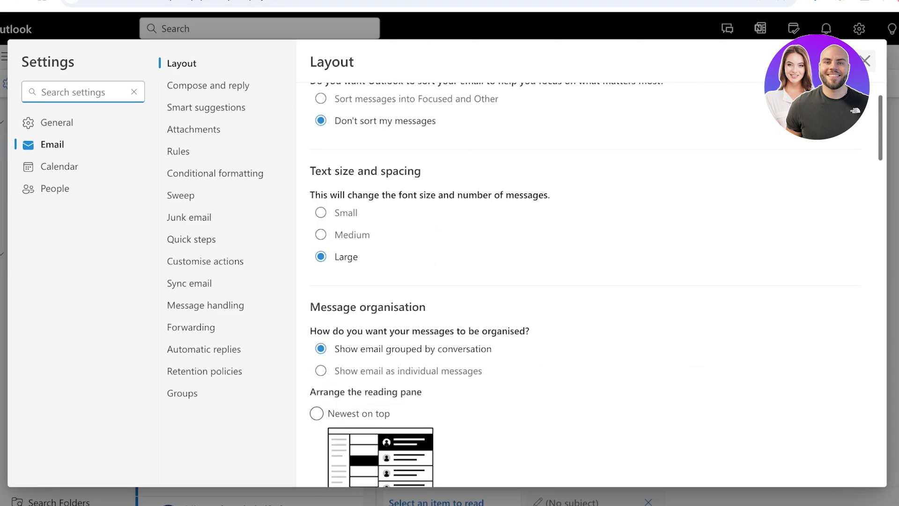
{"action": "scroll", "coordinate": [585, 281], "scroll_direction": "down", "scroll_amount": 6}
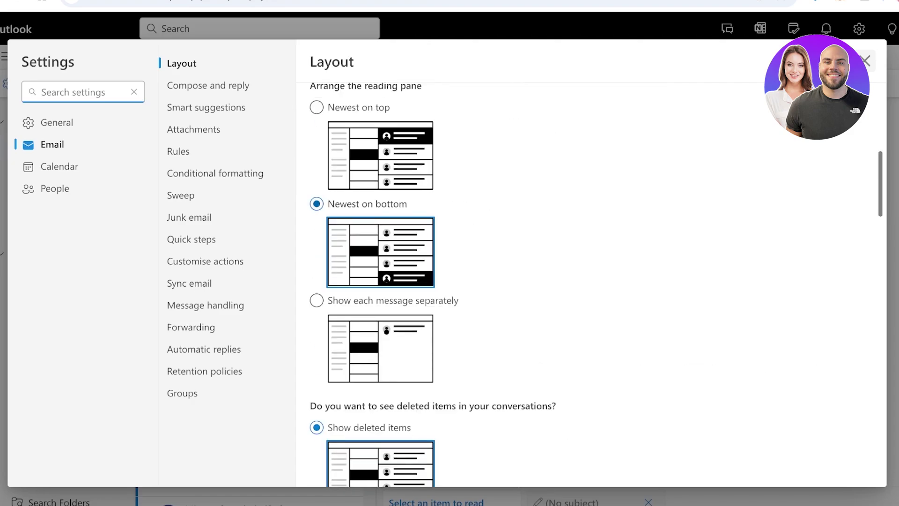
{"action": "scroll", "coordinate": [585, 280], "scroll_direction": "down", "scroll_amount": 1}
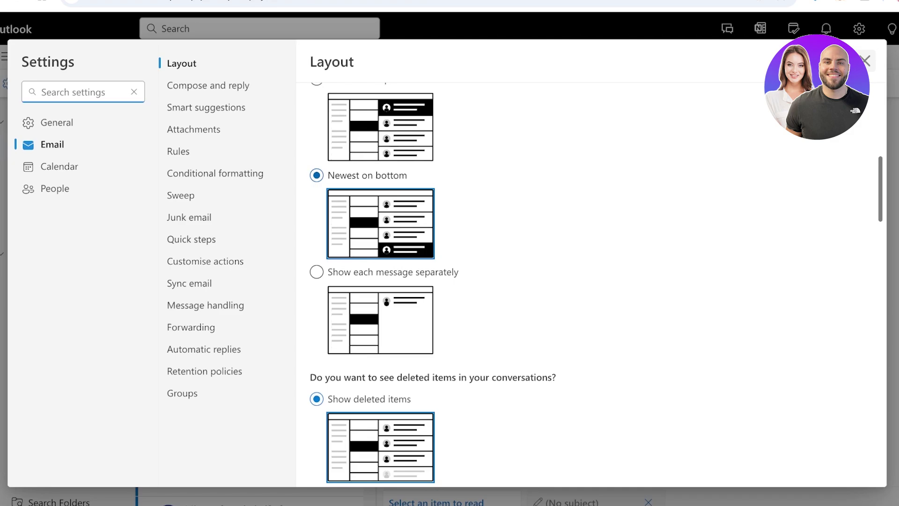
{"action": "scroll", "coordinate": [585, 281], "scroll_direction": "up", "scroll_amount": 2}
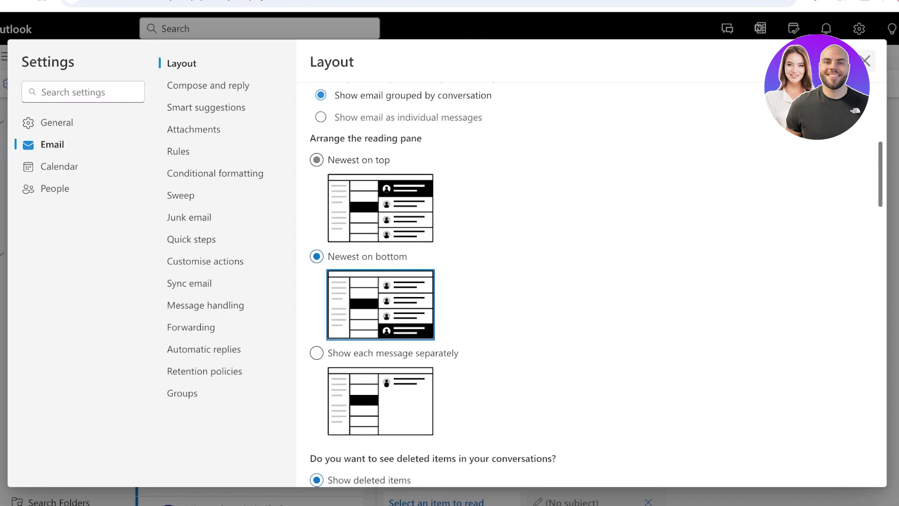
Keep the reading pane arrangement at "Newest on bottom" and set conversations to "Hide deleted items"
{"action": "left_click", "coordinate": [317, 160]}
{"action": "left_click", "coordinate": [316, 256]}
{"action": "scroll", "coordinate": [317, 257], "scroll_direction": "down", "scroll_amount": 5}
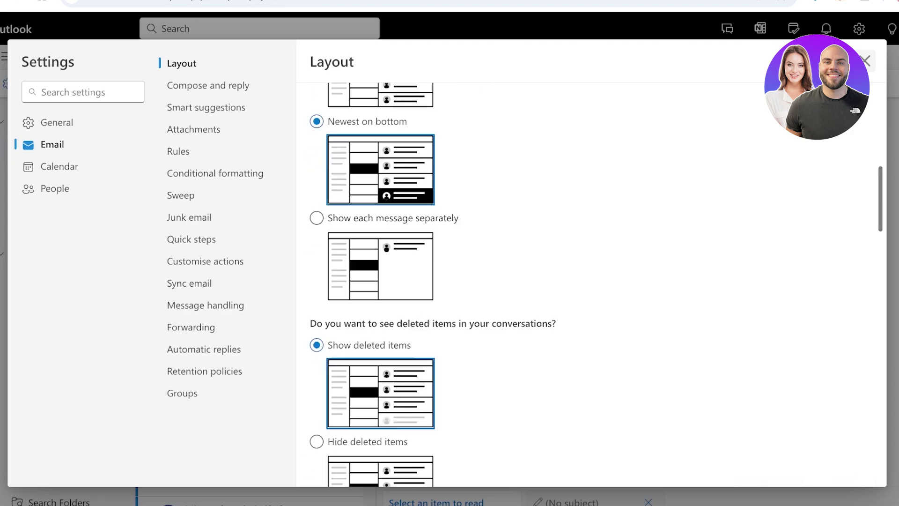
{"action": "left_click", "coordinate": [316, 259]}
Try the "Newest on top", "Newest on bottom" and "Show each message separately" reading pane arrangements
{"action": "scroll", "coordinate": [317, 259], "scroll_direction": "up", "scroll_amount": 2}
{"action": "scroll", "coordinate": [585, 262], "scroll_direction": "up", "scroll_amount": 2}
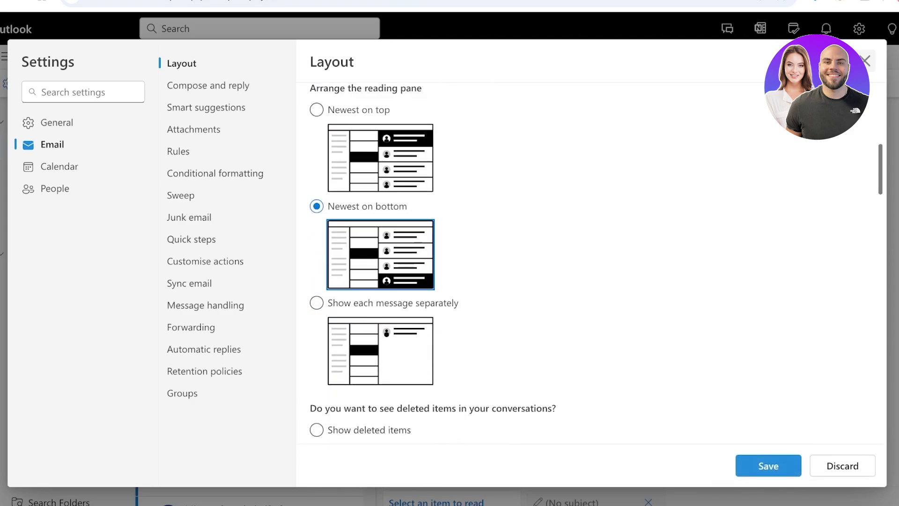
{"action": "scroll", "coordinate": [586, 263], "scroll_direction": "up", "scroll_amount": 3}
{"action": "scroll", "coordinate": [316, 244], "scroll_direction": "down", "scroll_amount": 1}
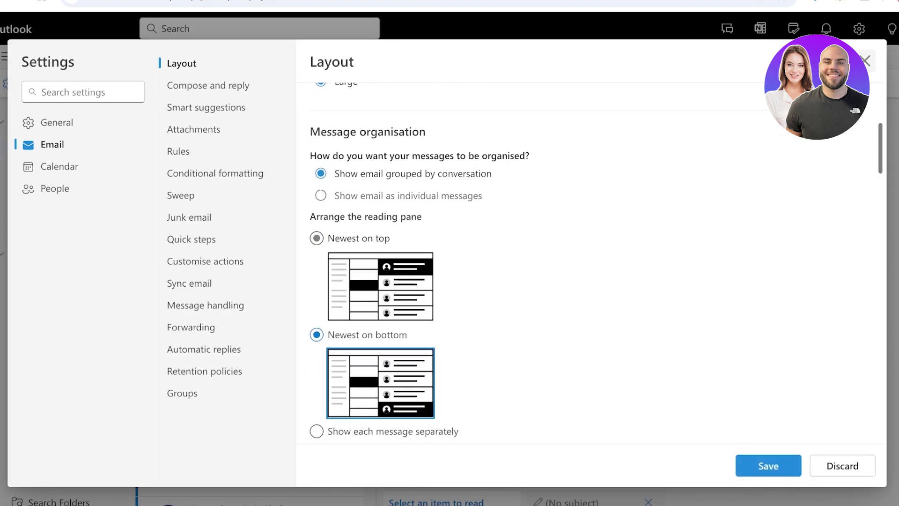
{"action": "left_click", "coordinate": [317, 238]}
{"action": "scroll", "coordinate": [316, 238], "scroll_direction": "down", "scroll_amount": 2}
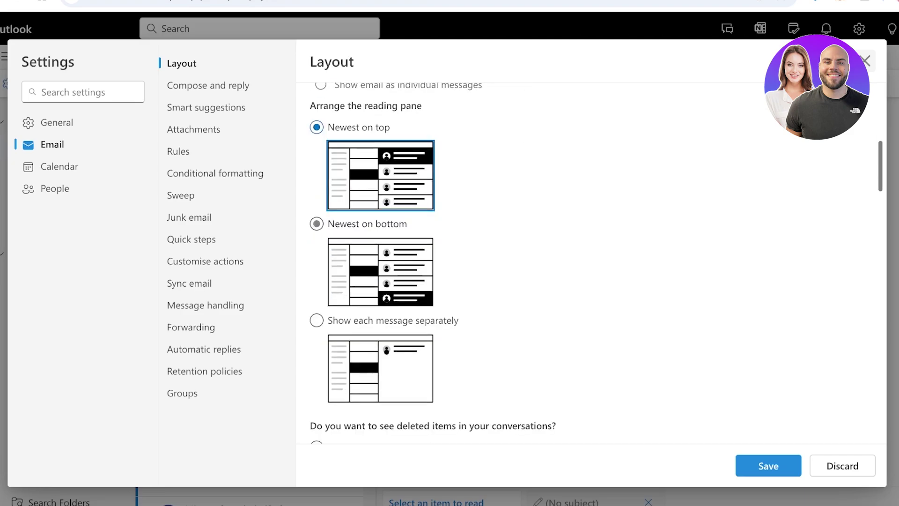
{"action": "left_click", "coordinate": [316, 224]}
{"action": "left_click", "coordinate": [316, 320]}
Review the deleted items and message height options, and arrange the reading pane with "Newest on top"
{"action": "scroll", "coordinate": [585, 262], "scroll_direction": "down", "scroll_amount": 3}
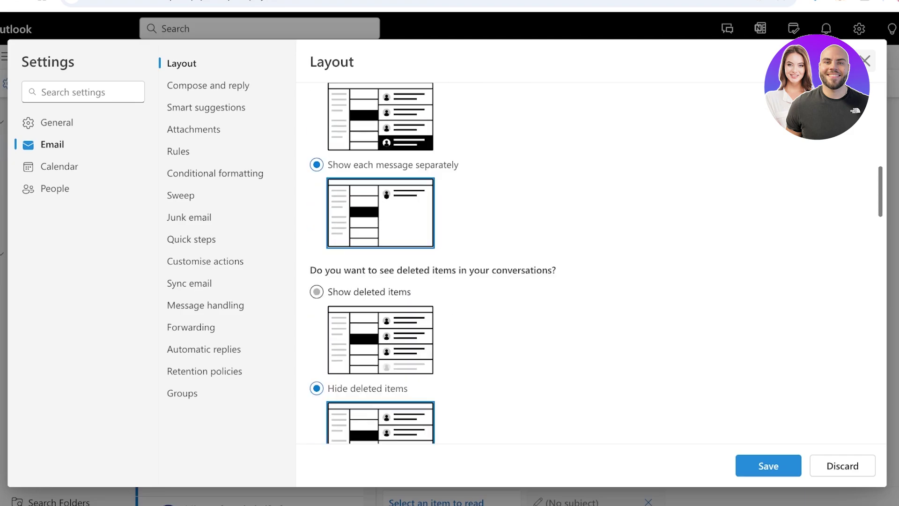
{"action": "scroll", "coordinate": [317, 281], "scroll_direction": "down", "scroll_amount": 2}
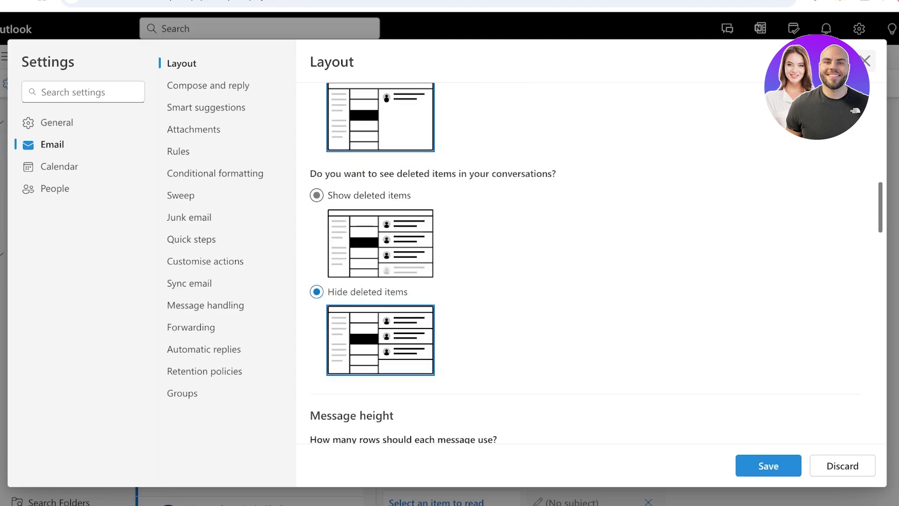
{"action": "scroll", "coordinate": [316, 276], "scroll_direction": "up", "scroll_amount": 10}
{"action": "scroll", "coordinate": [319, 296], "scroll_direction": "down", "scroll_amount": 11}
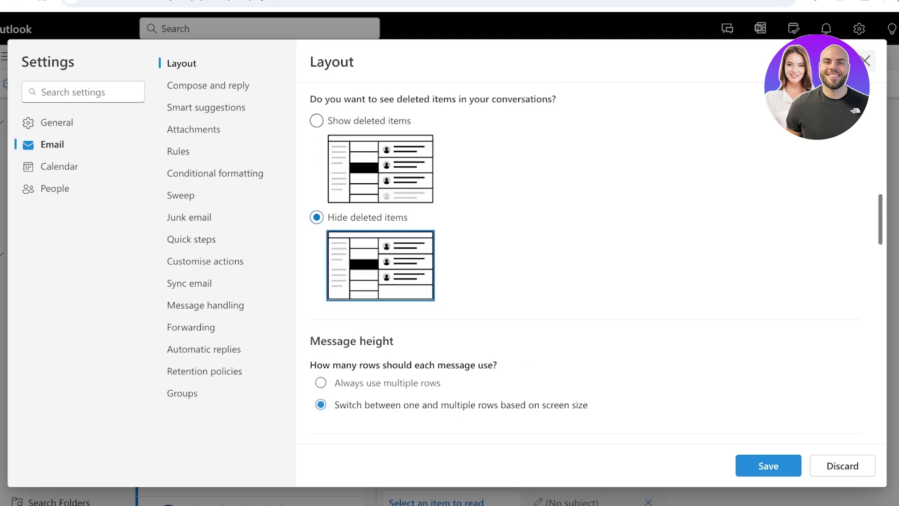
{"action": "scroll", "coordinate": [585, 262], "scroll_direction": "up", "scroll_amount": 1}
{"action": "scroll", "coordinate": [585, 262], "scroll_direction": "up", "scroll_amount": 7}
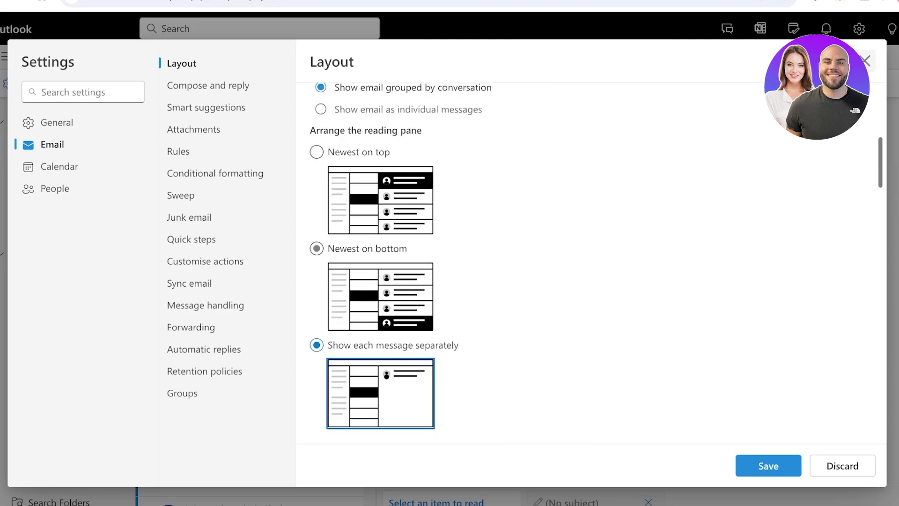
{"action": "left_click", "coordinate": [317, 152]}
Review the remaining layout options, and save the layout changes while switching to the Compose and reply settings
{"action": "scroll", "coordinate": [585, 262], "scroll_direction": "down", "scroll_amount": 10}
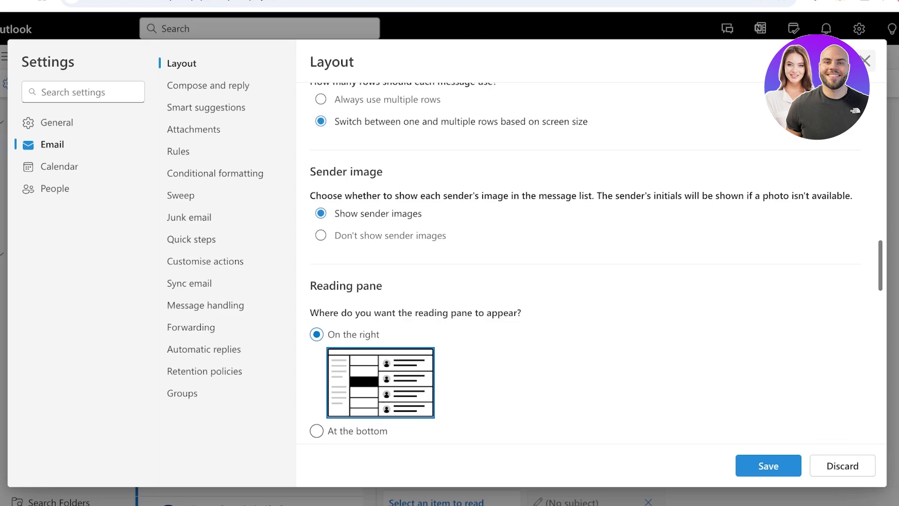
{"action": "scroll", "coordinate": [316, 250], "scroll_direction": "down", "scroll_amount": 1}
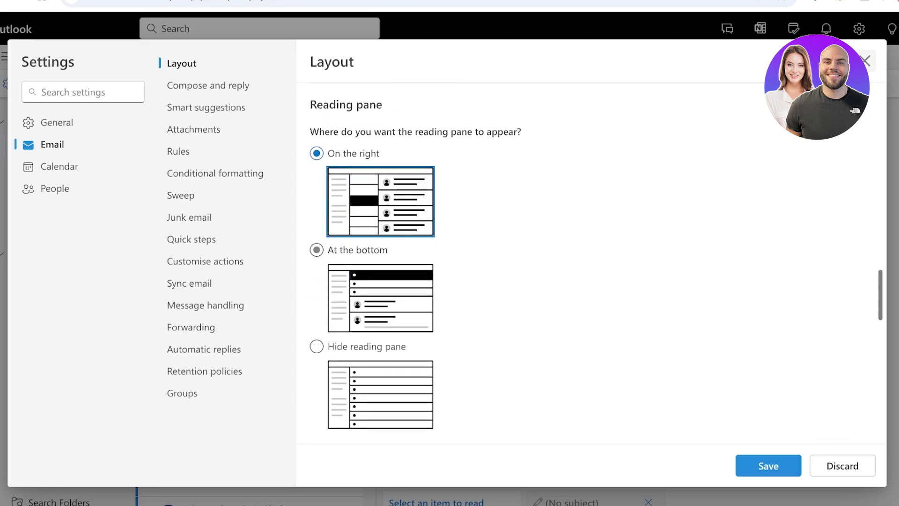
{"action": "scroll", "coordinate": [316, 347], "scroll_direction": "down", "scroll_amount": 8}
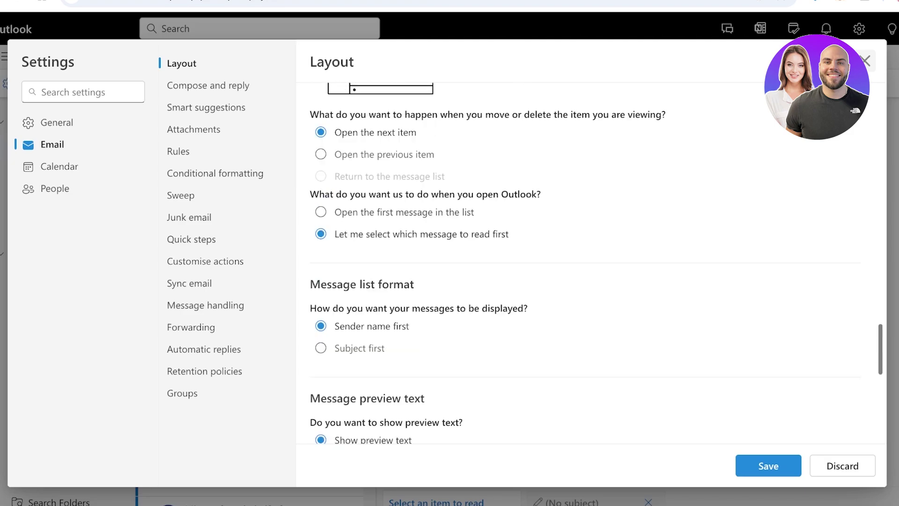
{"action": "scroll", "coordinate": [585, 262], "scroll_direction": "down", "scroll_amount": 8}
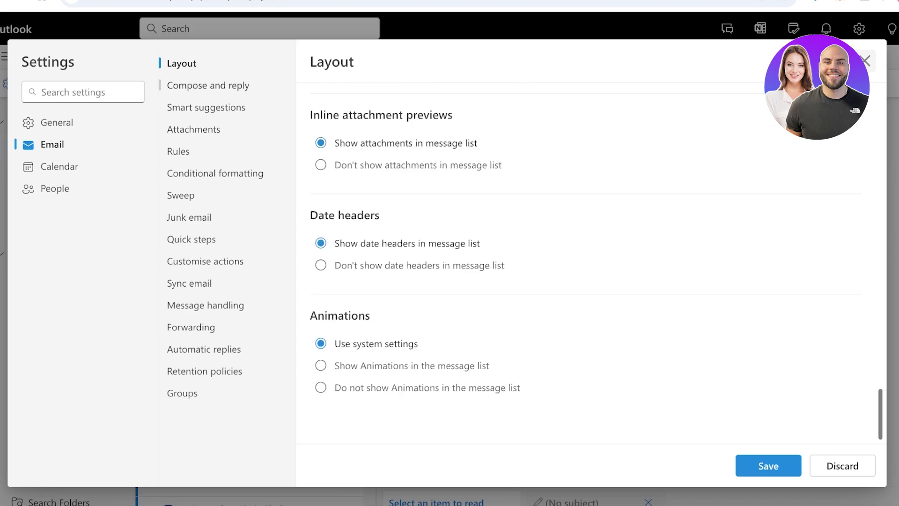
{"action": "left_click", "coordinate": [208, 86]}
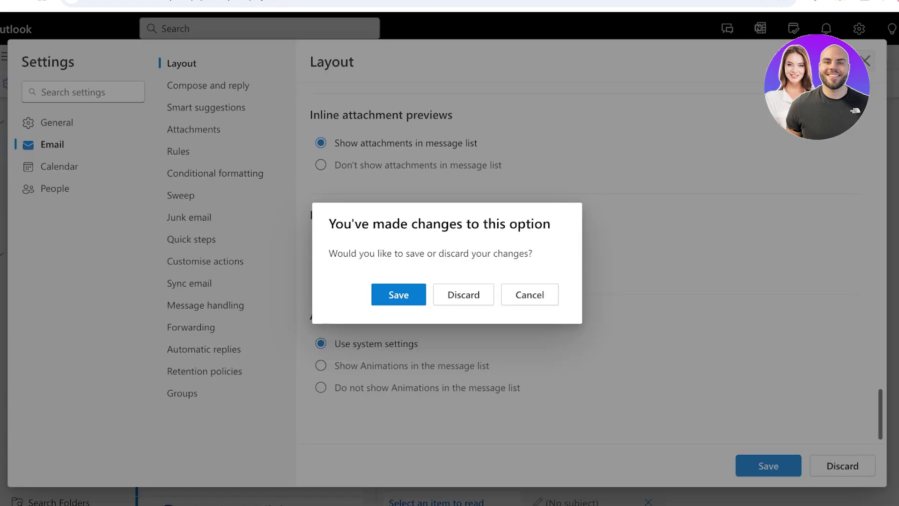
{"action": "left_click", "coordinate": [398, 295]}
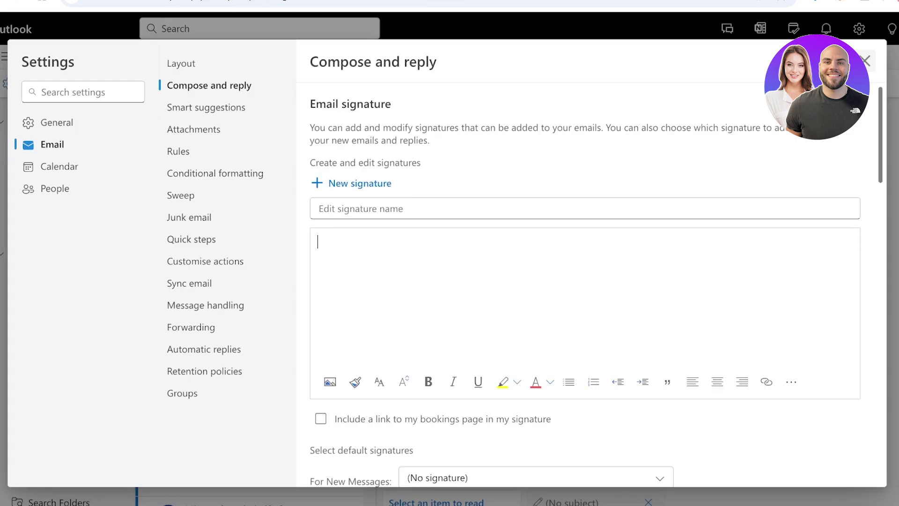
Try to add a new email signature, and discard the changes while switching to the Sweep settings
{"action": "left_click", "coordinate": [351, 183]}
{"action": "left_click", "coordinate": [585, 231]}
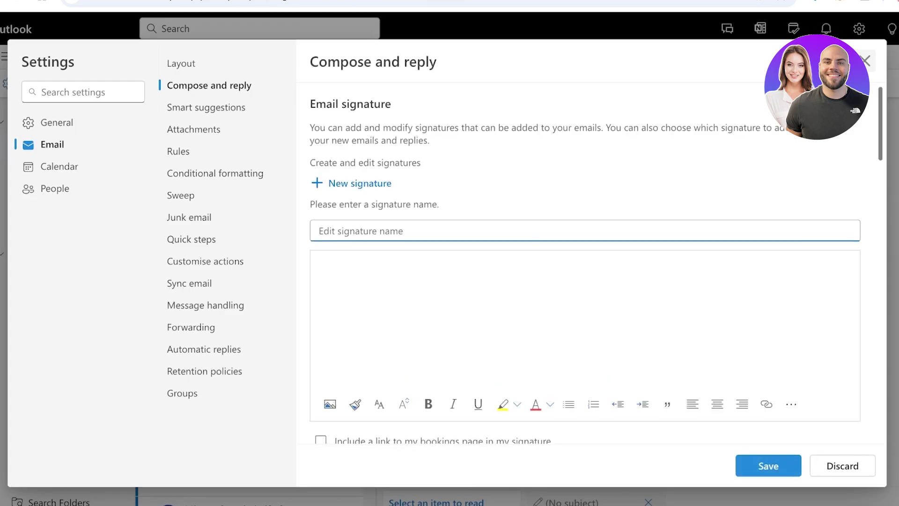
{"action": "scroll", "coordinate": [585, 281], "scroll_direction": "down", "scroll_amount": 3}
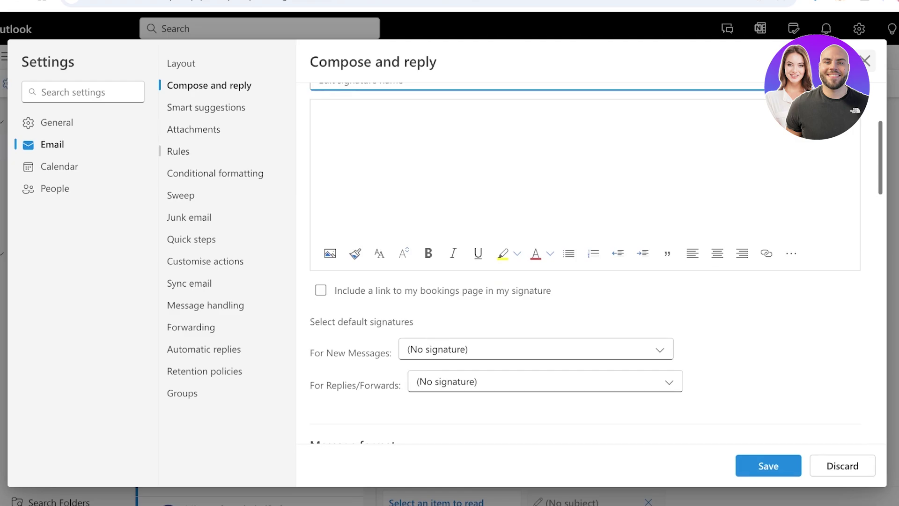
{"action": "left_click", "coordinate": [181, 195]}
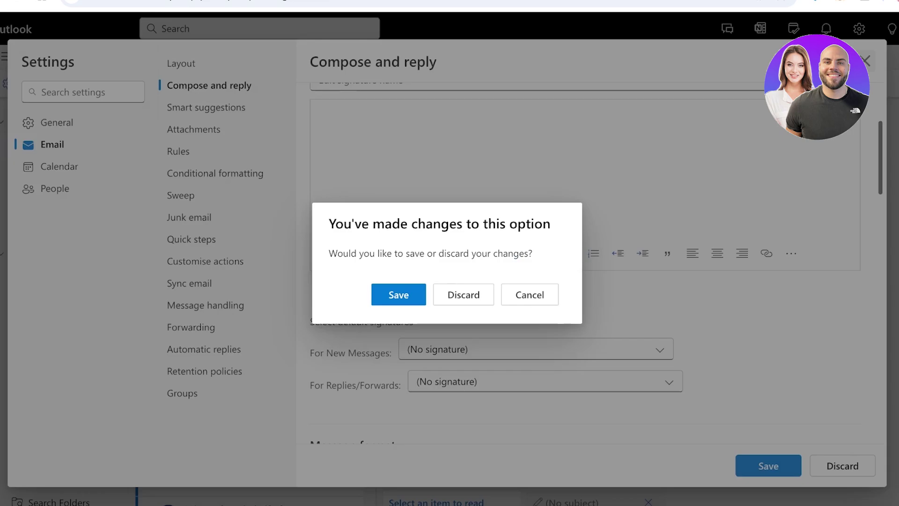
{"action": "left_click", "coordinate": [463, 295]}
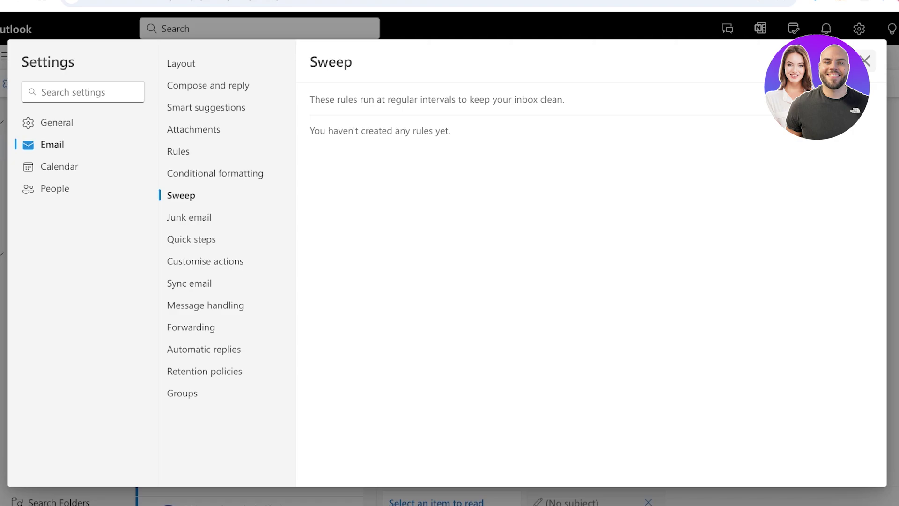
View the Junk email, Quick steps, Customise actions and Sync email settings
{"action": "left_click", "coordinate": [190, 218]}
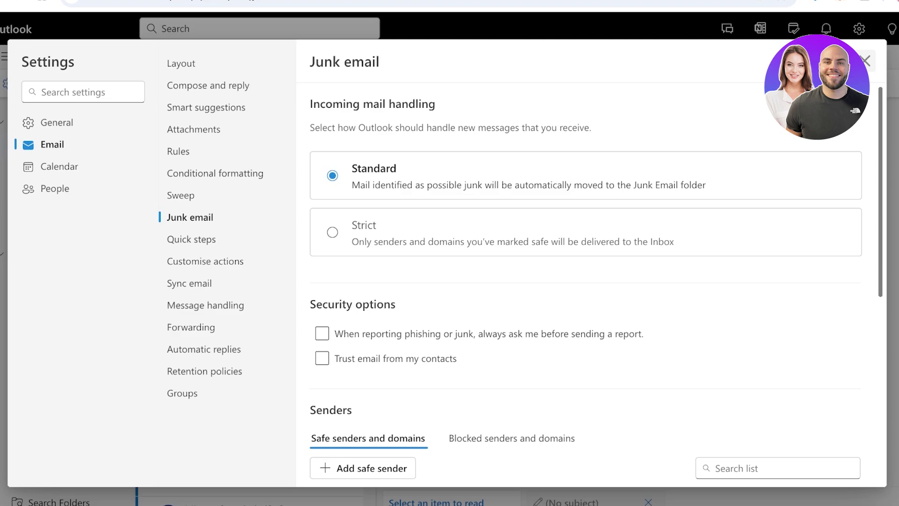
{"action": "scroll", "coordinate": [585, 285], "scroll_direction": "down", "scroll_amount": 1}
{"action": "left_click", "coordinate": [192, 239]}
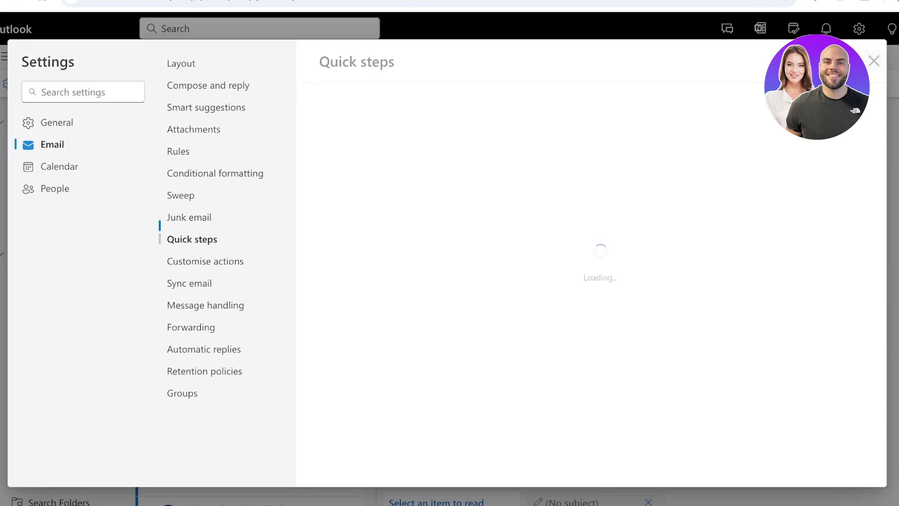
{"action": "left_click", "coordinate": [205, 261]}
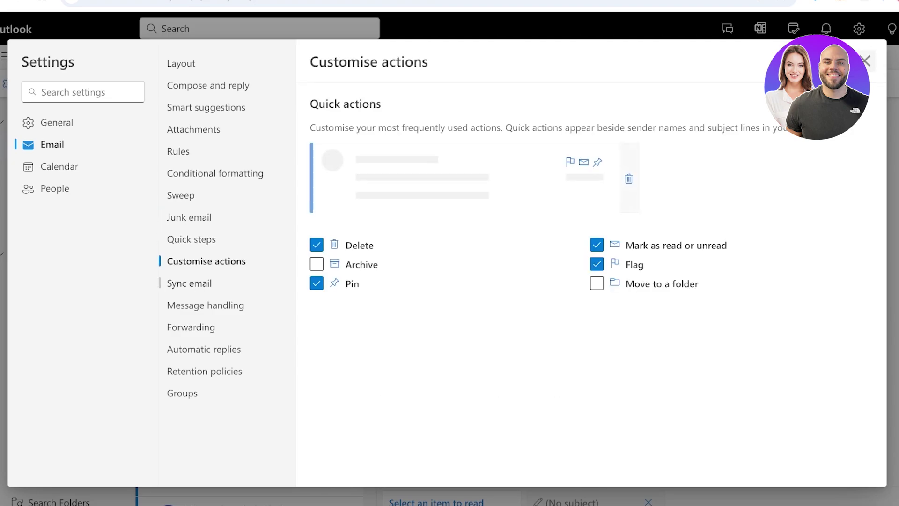
{"action": "left_click", "coordinate": [192, 239]}
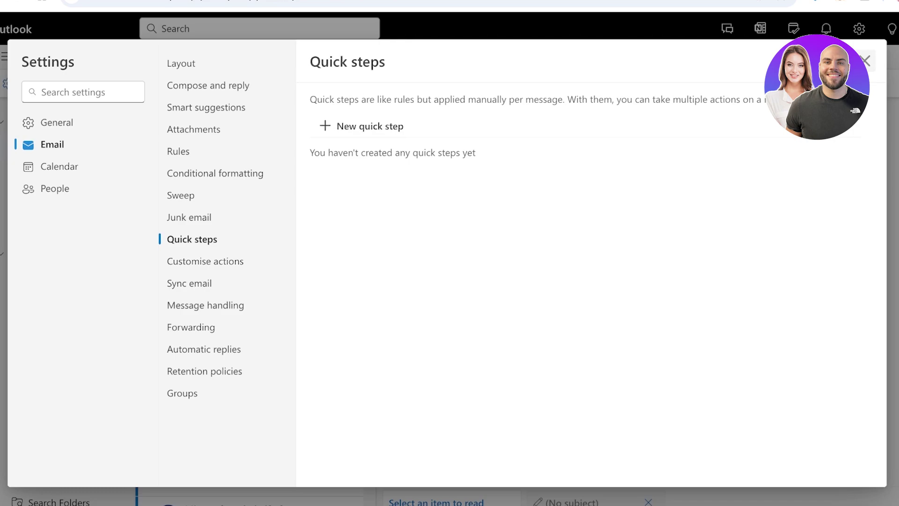
{"action": "left_click", "coordinate": [189, 283]}
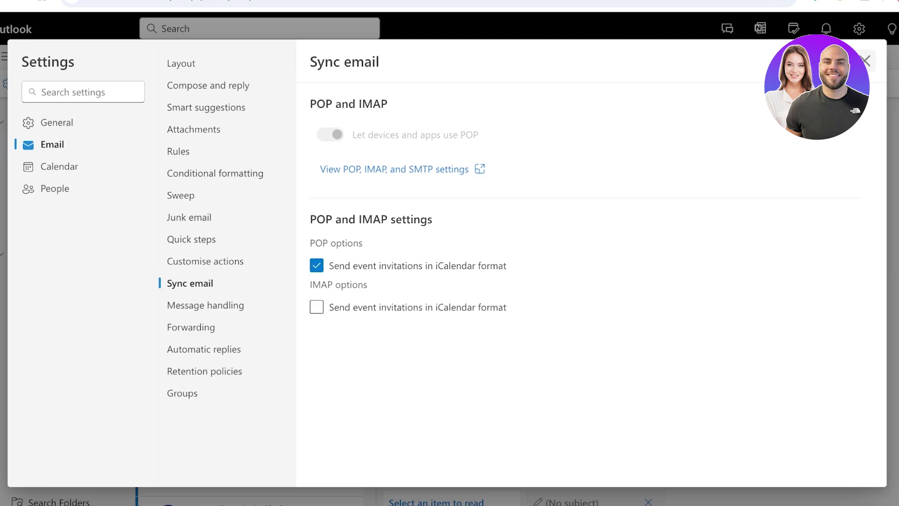
Close the mail settings, and view the To Do task list and the October 2024 calendar
{"action": "key", "text": "Escape"}
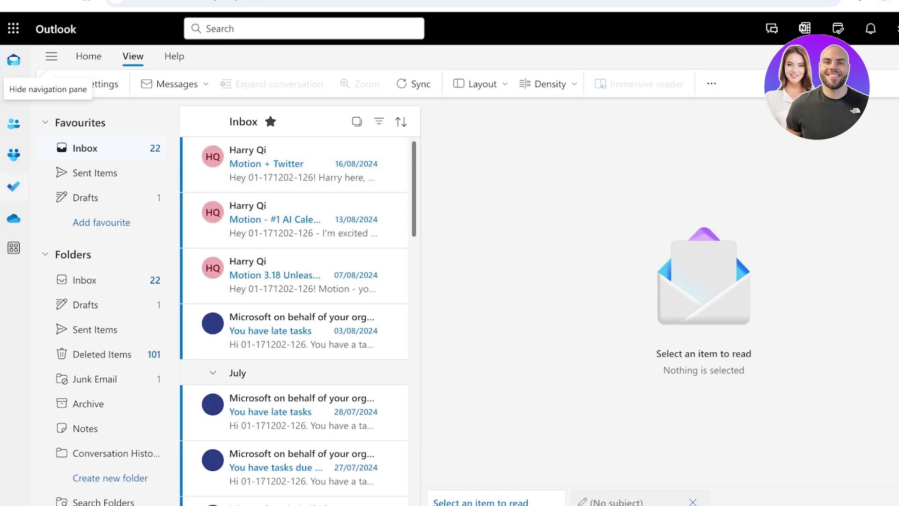
{"action": "left_click", "coordinate": [13, 186]}
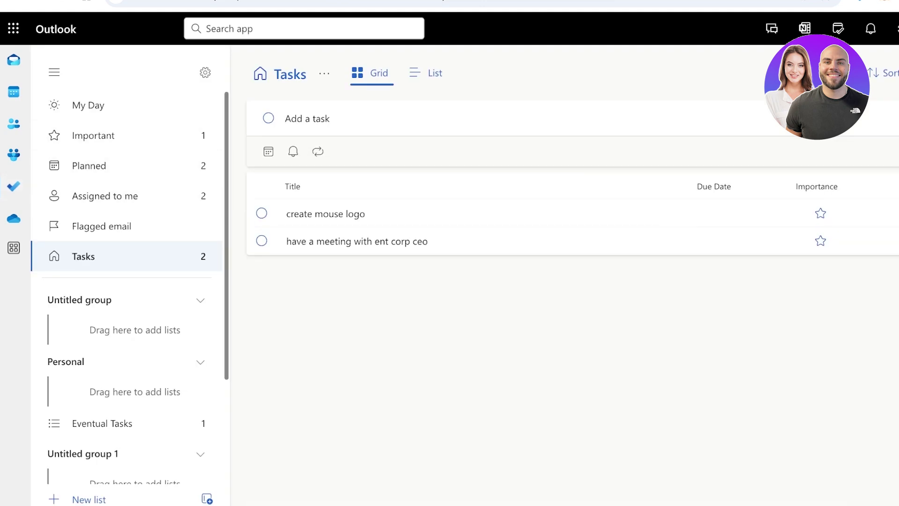
{"action": "left_click", "coordinate": [13, 92]}
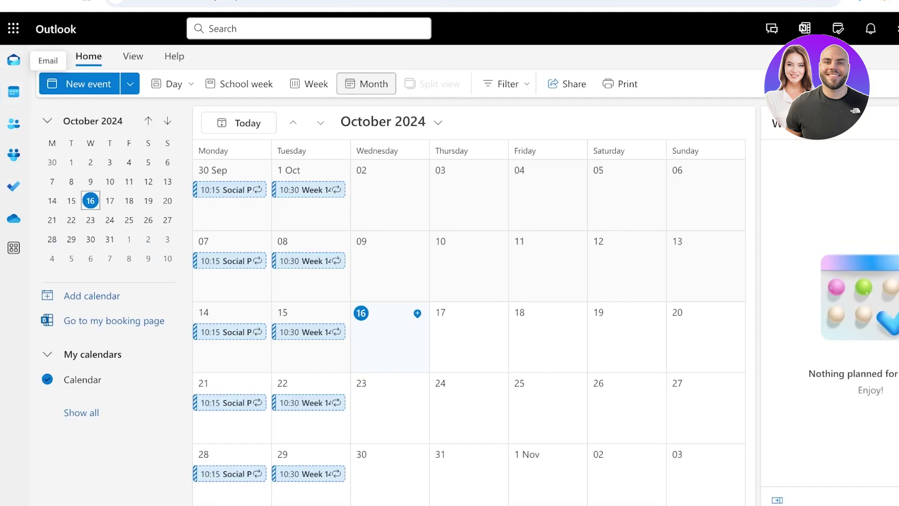
Return to the inbox, open the "Motion - #1 AI Calendar and Project Management Tool" email, and review the additional actions available for it
{"action": "left_click", "coordinate": [14, 60]}
{"action": "left_click", "coordinate": [299, 220]}
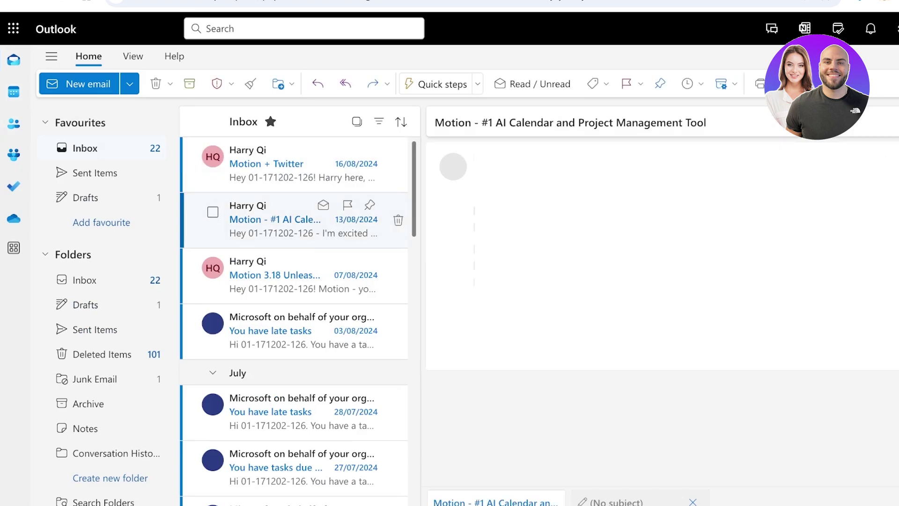
{"action": "scroll", "coordinate": [662, 309], "scroll_direction": "down", "scroll_amount": 3}
{"action": "scroll", "coordinate": [663, 309], "scroll_direction": "up", "scroll_amount": 3}
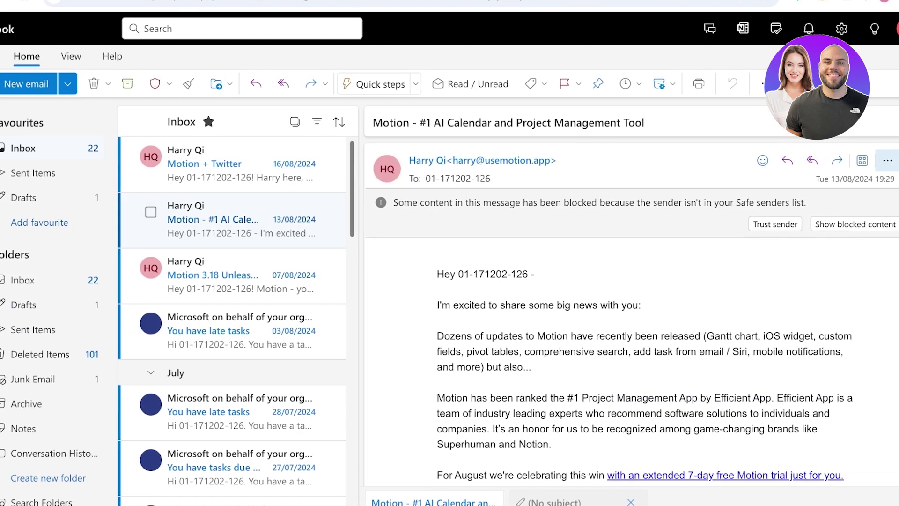
{"action": "left_click", "coordinate": [867, 160]}
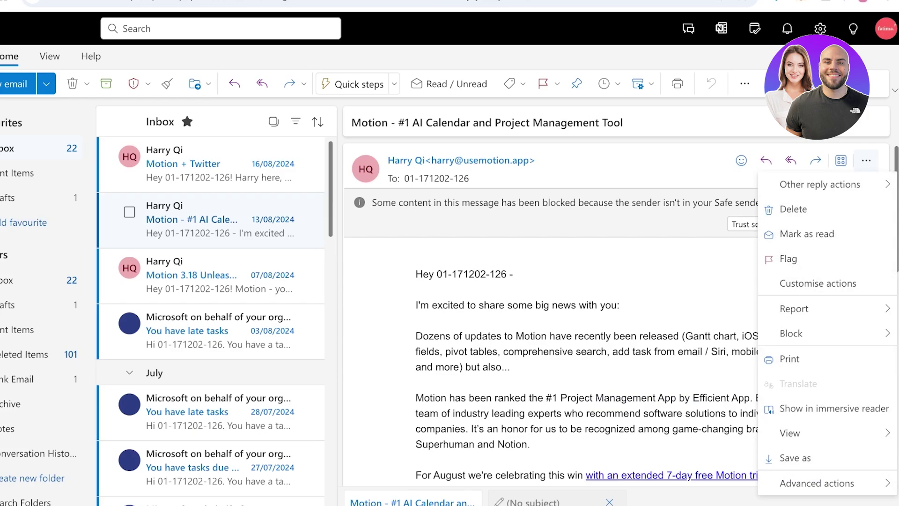
{"action": "key", "text": "Escape"}
Select the paragraph about Motion's #1 Project Management App ranking in the email body to bring up the text annotation options
{"action": "left_click_drag", "start_coordinate": [416, 305], "coordinate": [760, 429]}
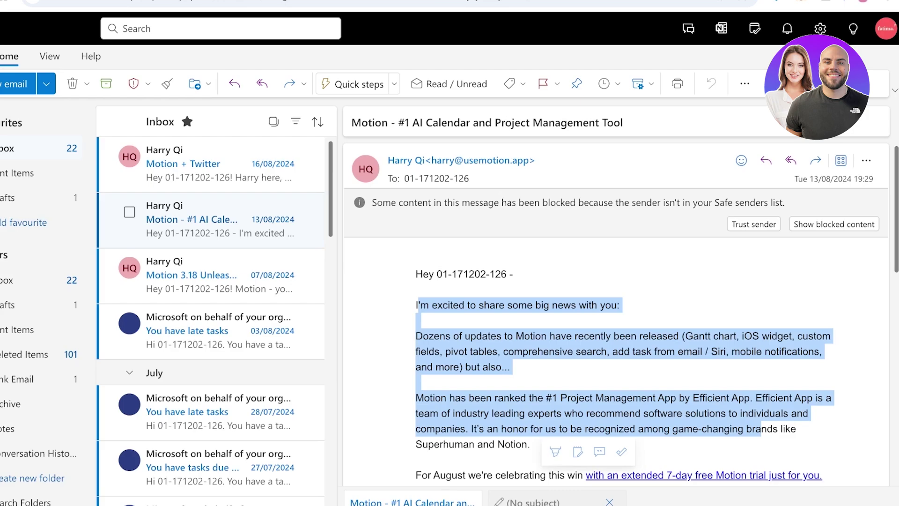
{"action": "left_click", "coordinate": [761, 429]}
{"action": "left_click_drag", "start_coordinate": [424, 398], "coordinate": [530, 444]}
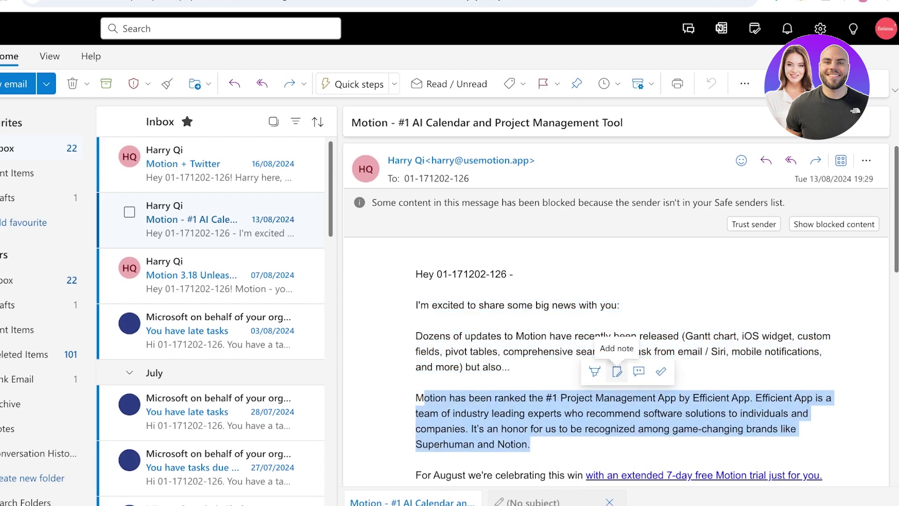